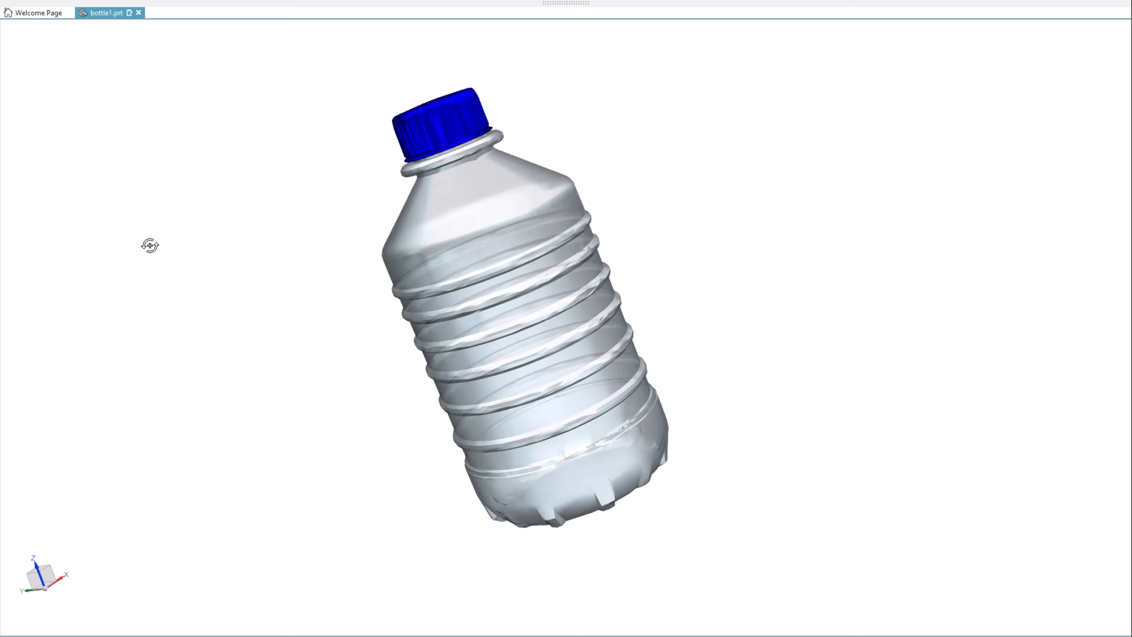
- Examine the finished plastic bottle with its blue cap from all sides, including the base
middle_click_drag(285, 217, 444, 221)
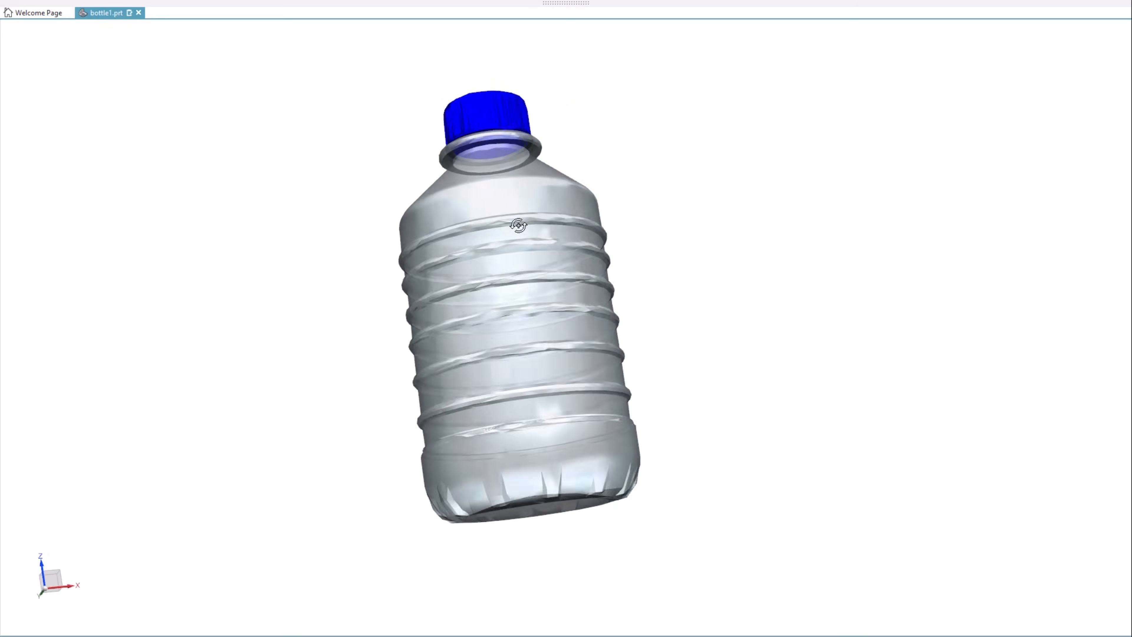
middle_click_drag(642, 229, 808, 228)
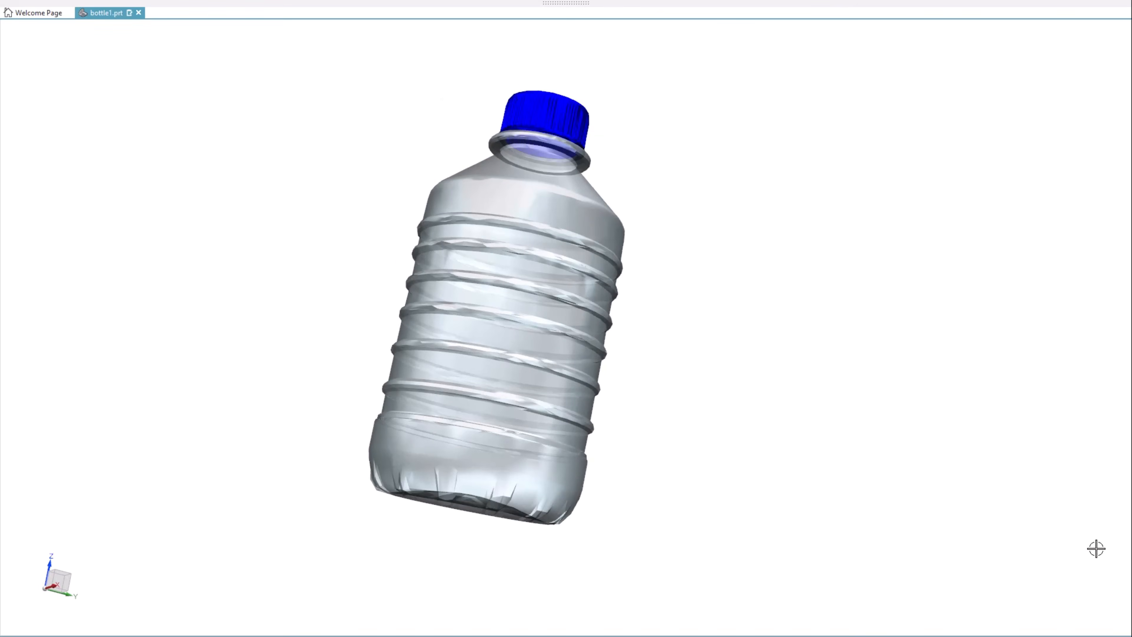
middle_click_drag(1096, 549, 1072, 633)
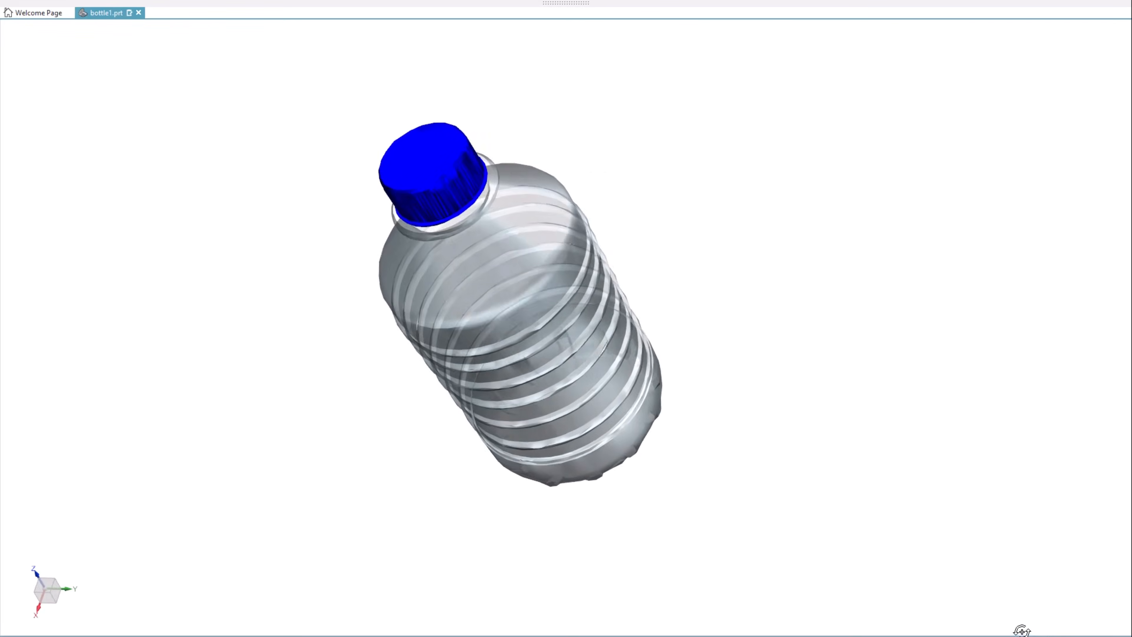
middle_click_drag(1077, 591, 927, 632)
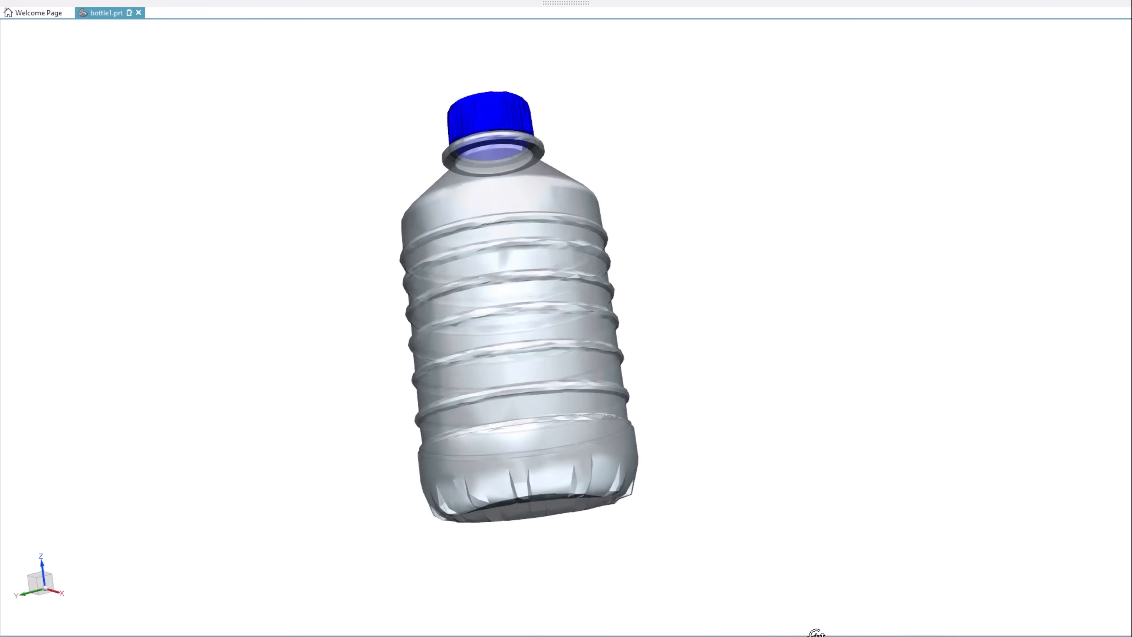
middle_click_drag(816, 632, 647, 632)
middle_click_drag(577, 630, 309, 625)
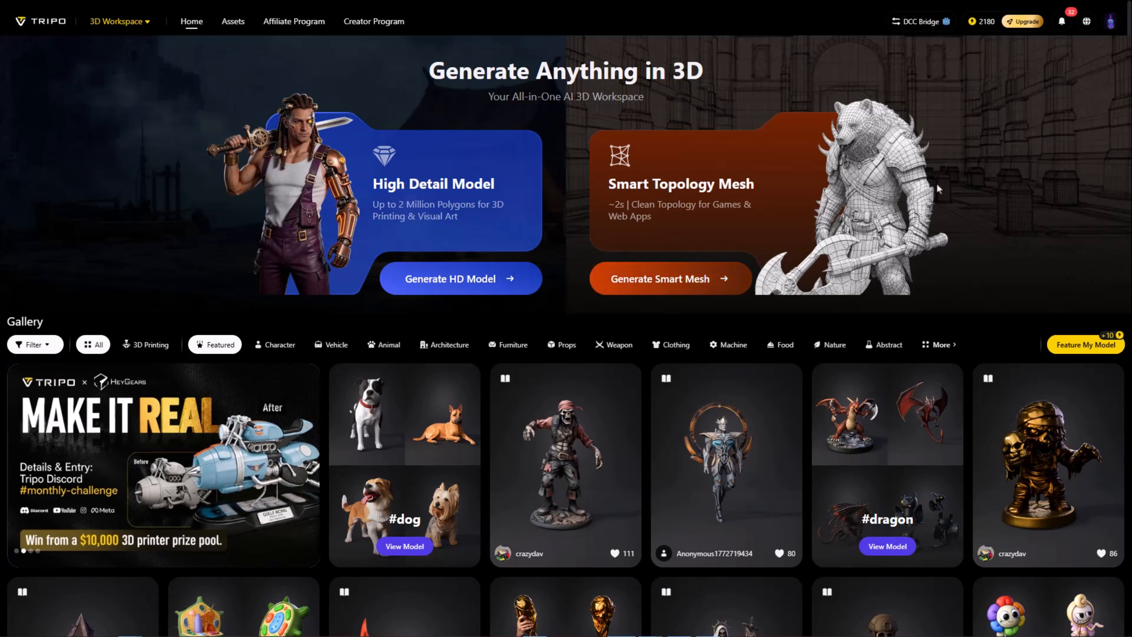
- Browse the Tripo gallery of featured AI-generated 3D models
scroll(644, 343, "down", 12)
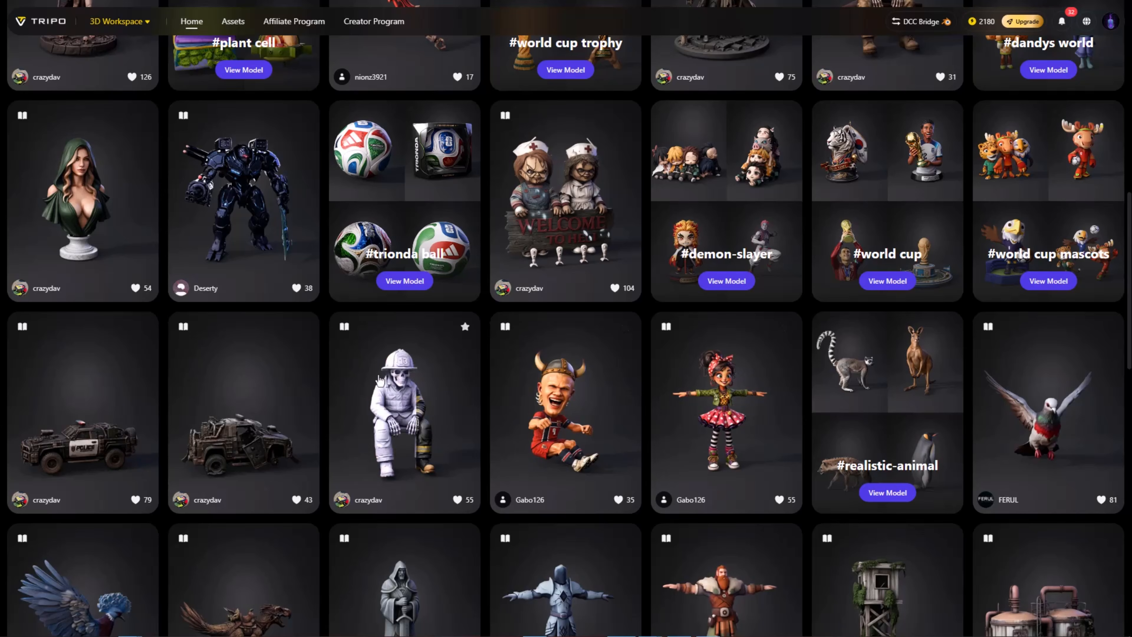
scroll(318, 388, "down", 6)
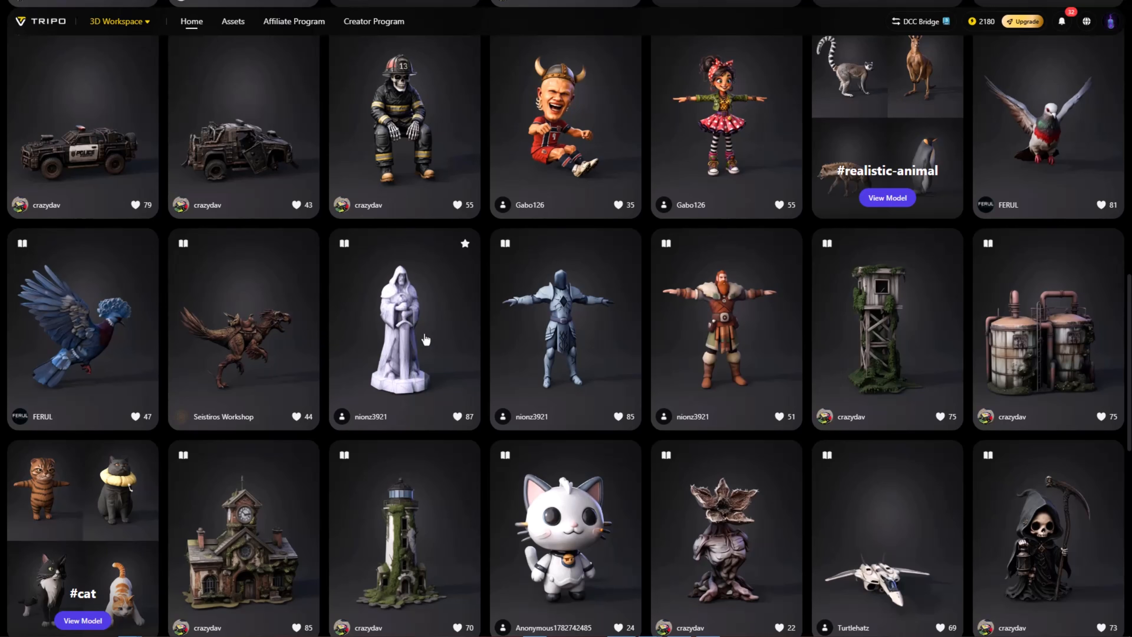
scroll(589, 355, "down", 4)
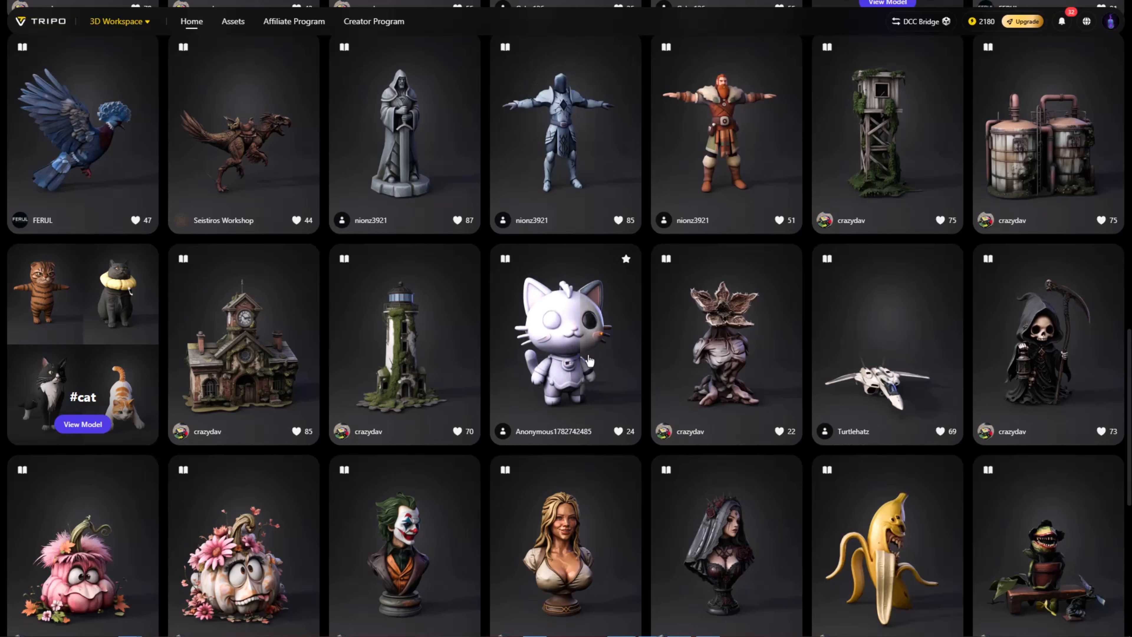
scroll(614, 372, "down", 4)
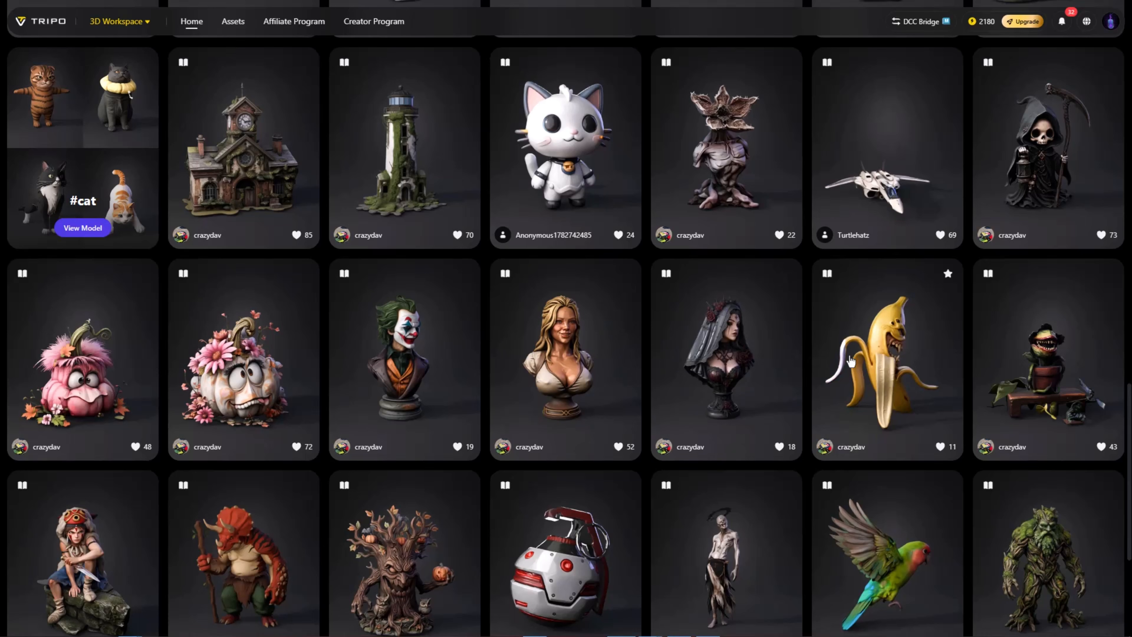
scroll(913, 370, "down", 4)
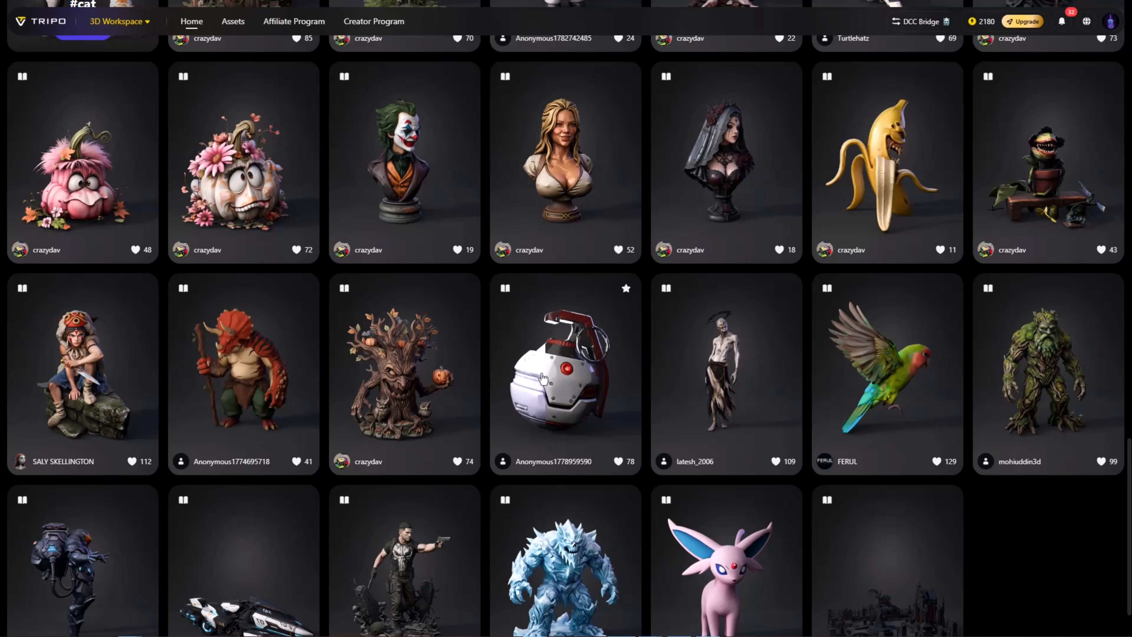
scroll(543, 376, "down", 1)
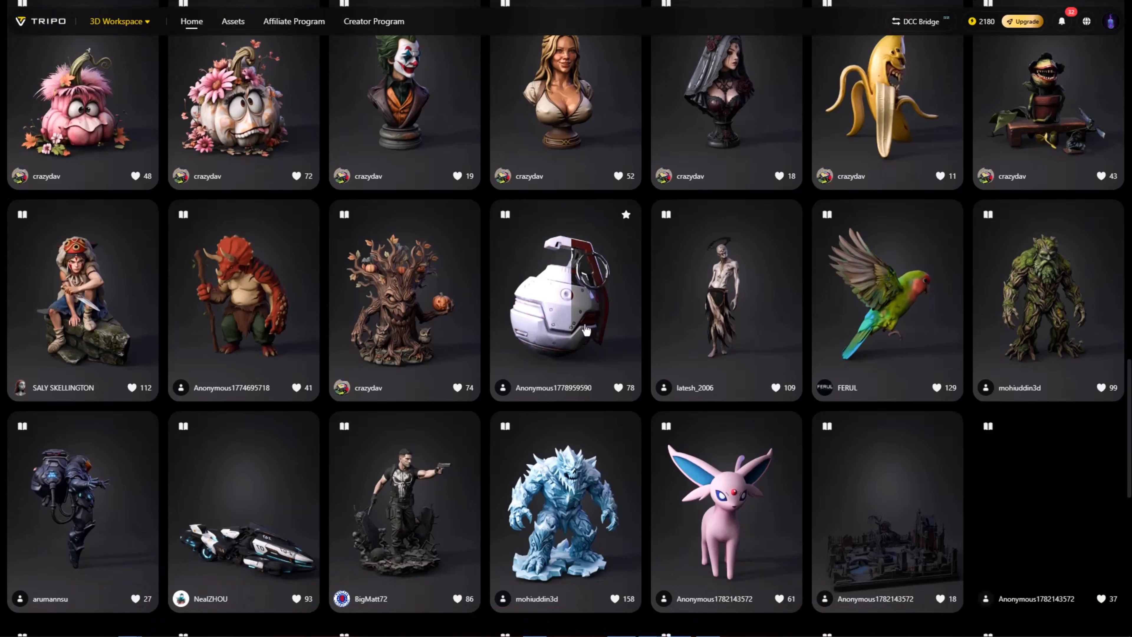
scroll(587, 330, "down", 8)
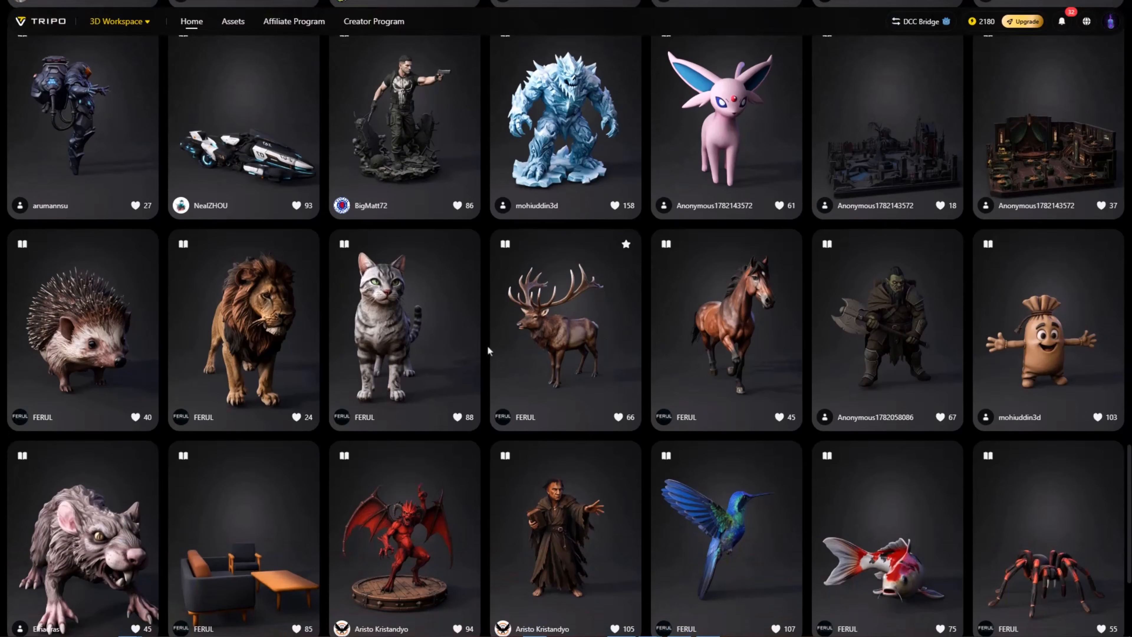
scroll(487, 346, "down", 5)
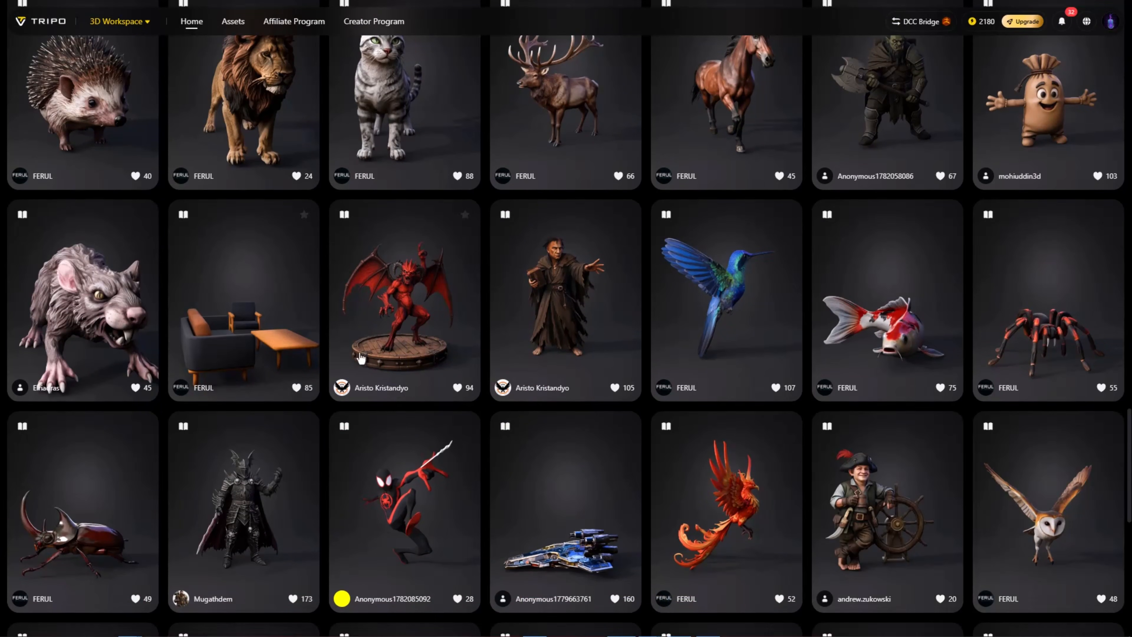
scroll(361, 357, "down", 4)
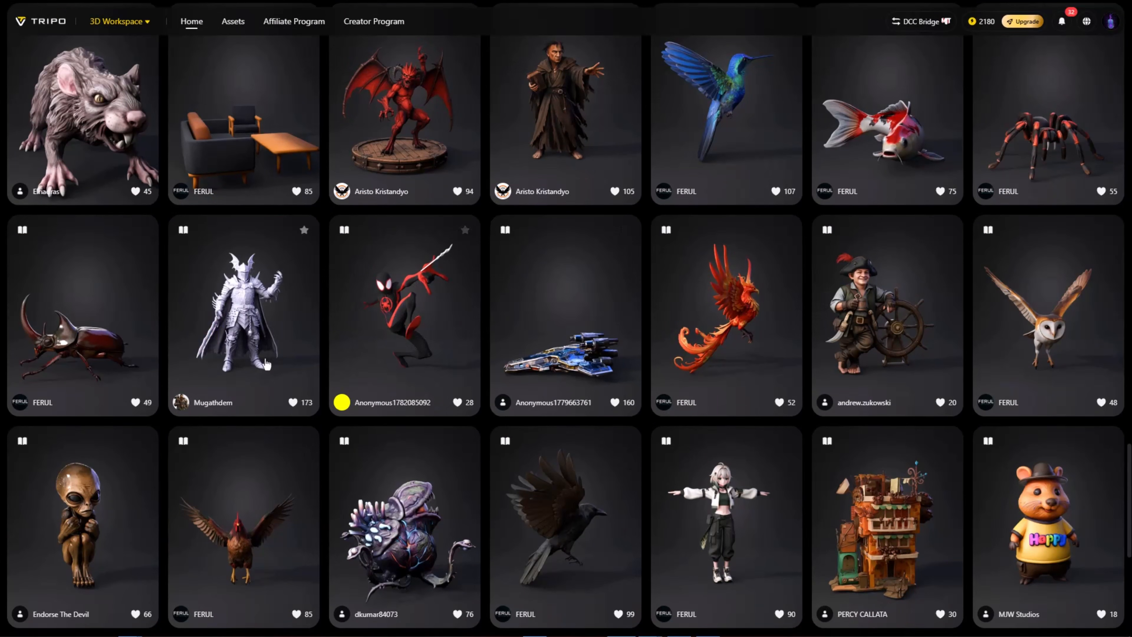
scroll(267, 363, "down", 4)
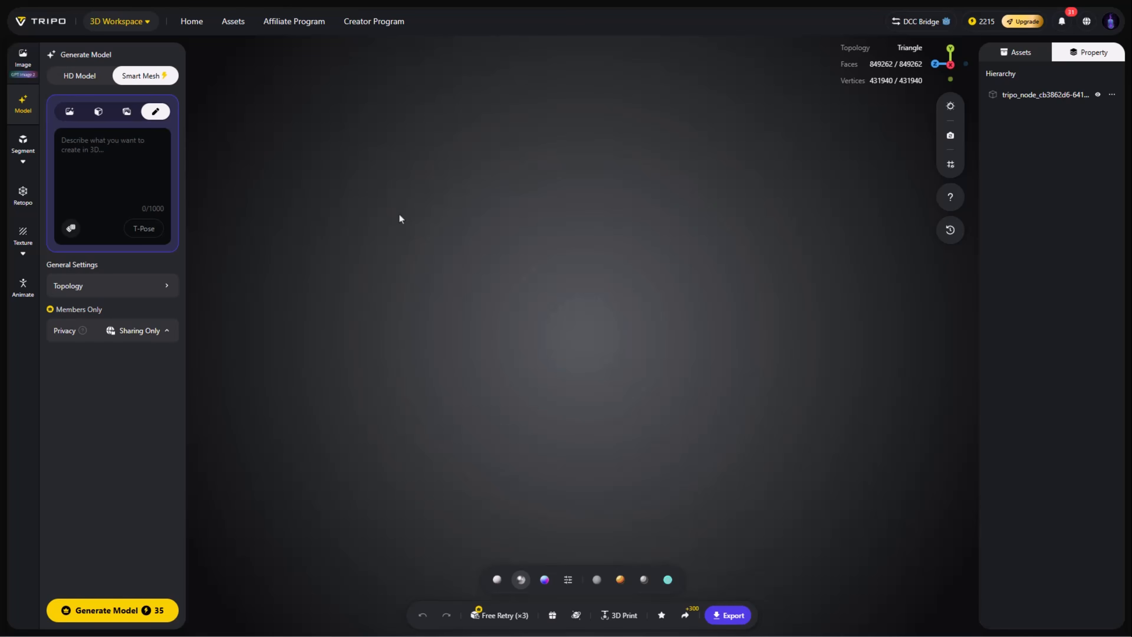
- Generate a triangle smart mesh with a higher polycount from the prompt "Pet plastic bottle with ribbed sides, simple industrial, clean shape"
left_click(156, 147)
type("Pet plastic bottle with ribbed sides, simple industrial, clean shape")
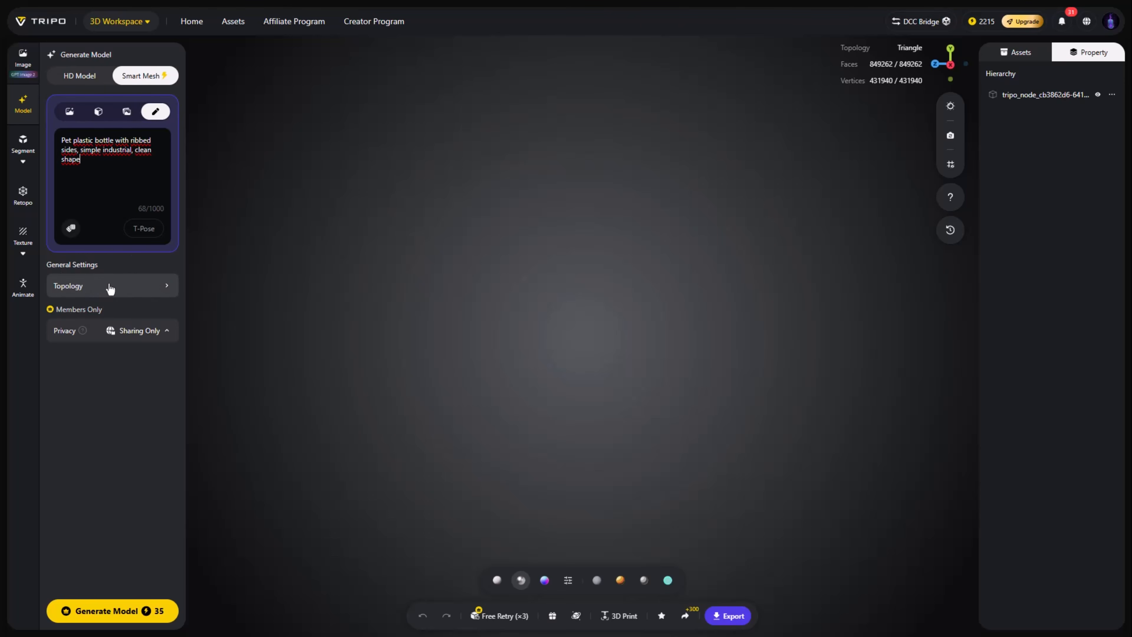
left_click(110, 288)
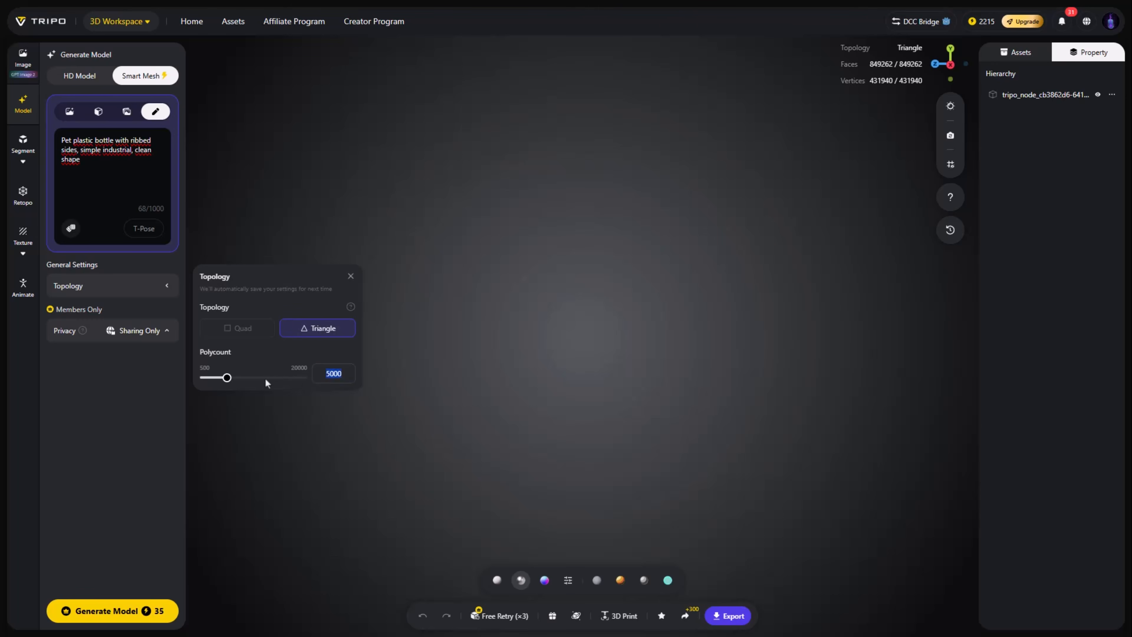
left_click_drag(205, 378, 252, 379)
left_click(439, 384)
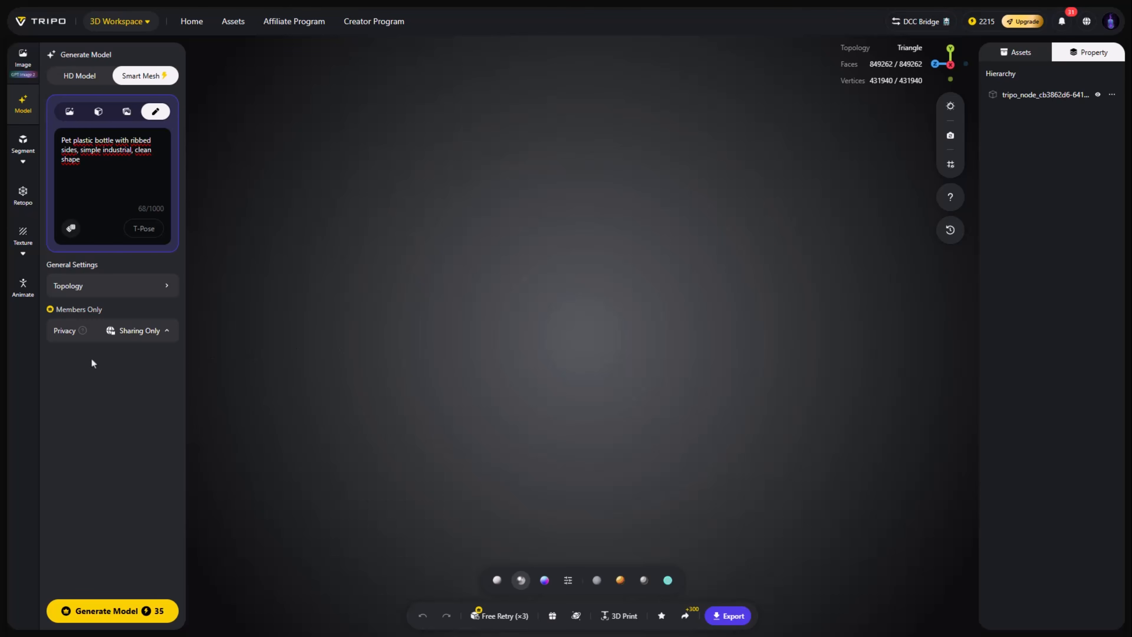
left_click(130, 614)
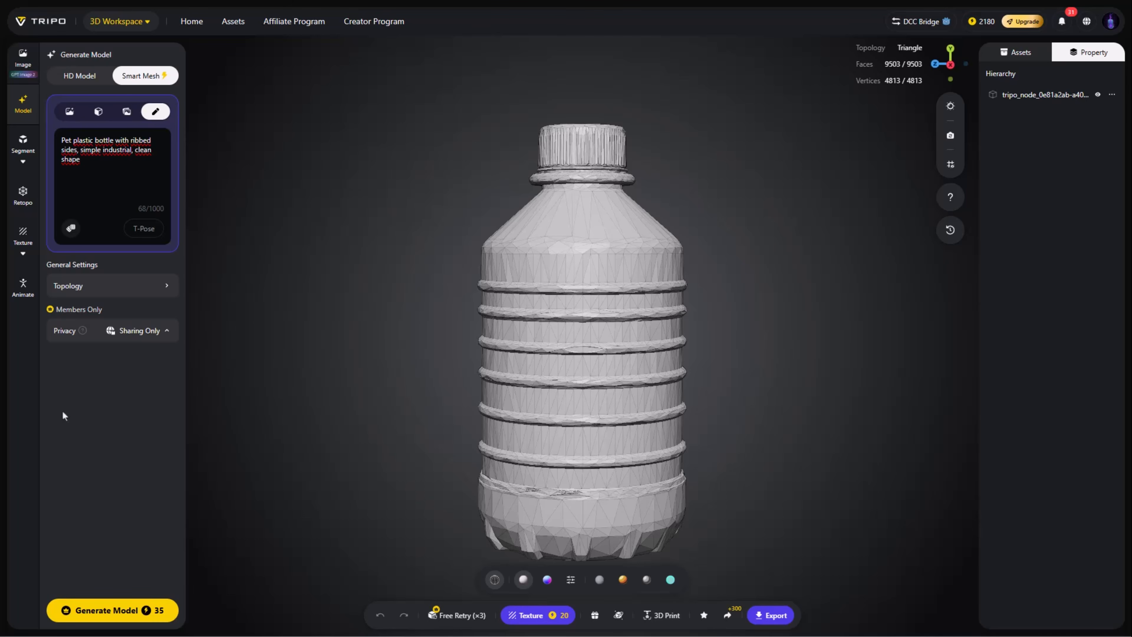
- Inspect the generated bottle mesh up close, with and without its wireframe, checking the cap, ribs and base
scroll(530, 267, "up", 1)
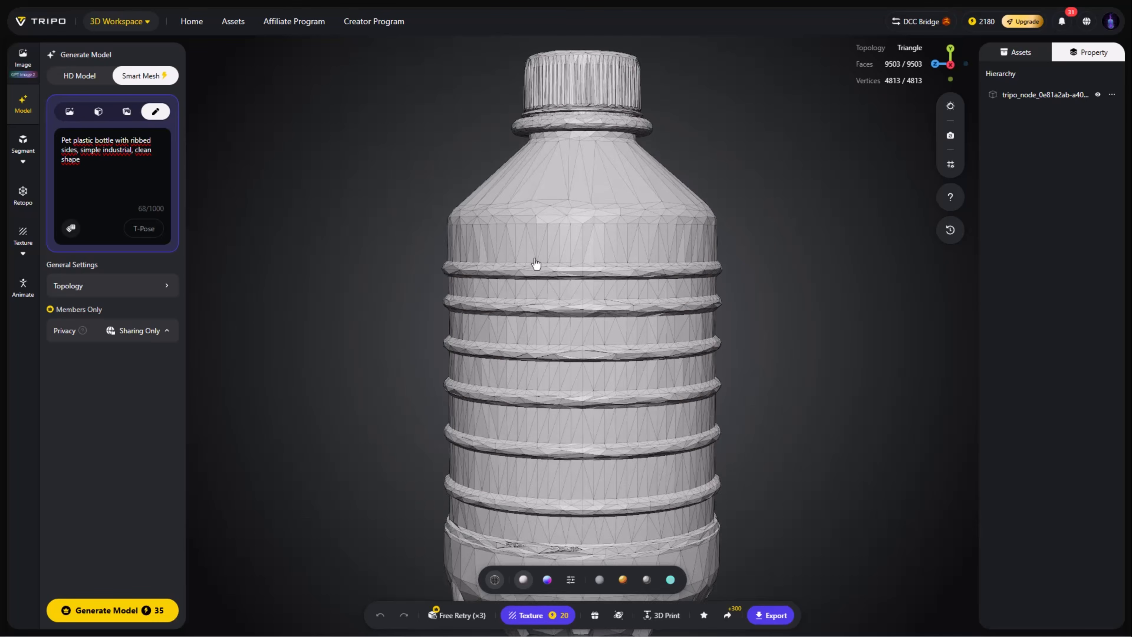
scroll(536, 261, "down", 3)
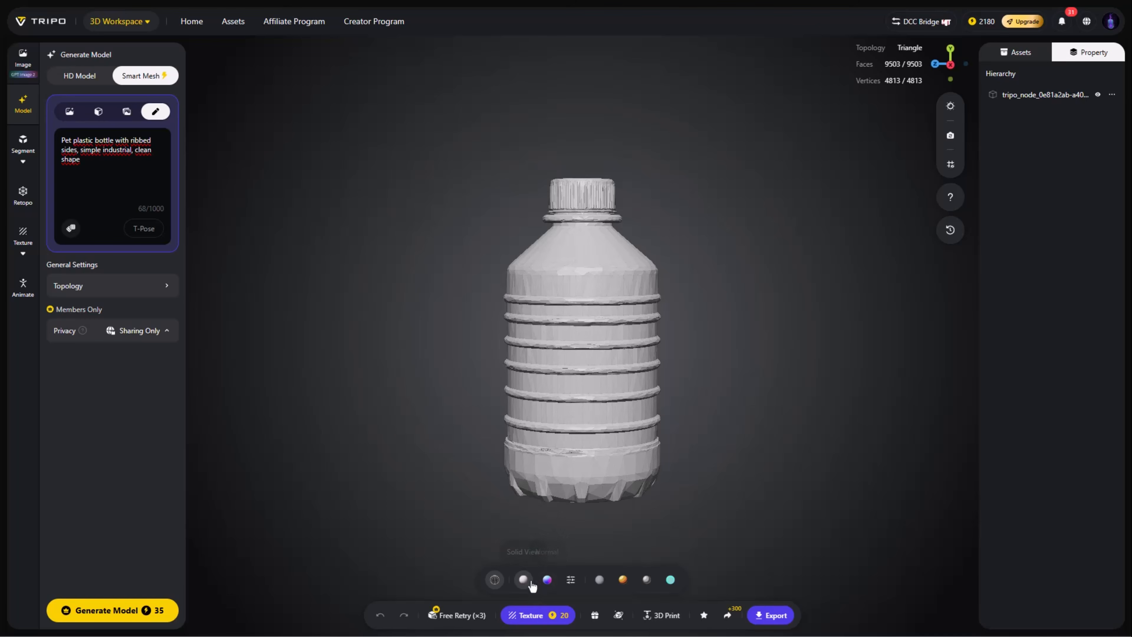
left_click_drag(617, 336, 559, 296)
scroll(561, 296, "up", 5)
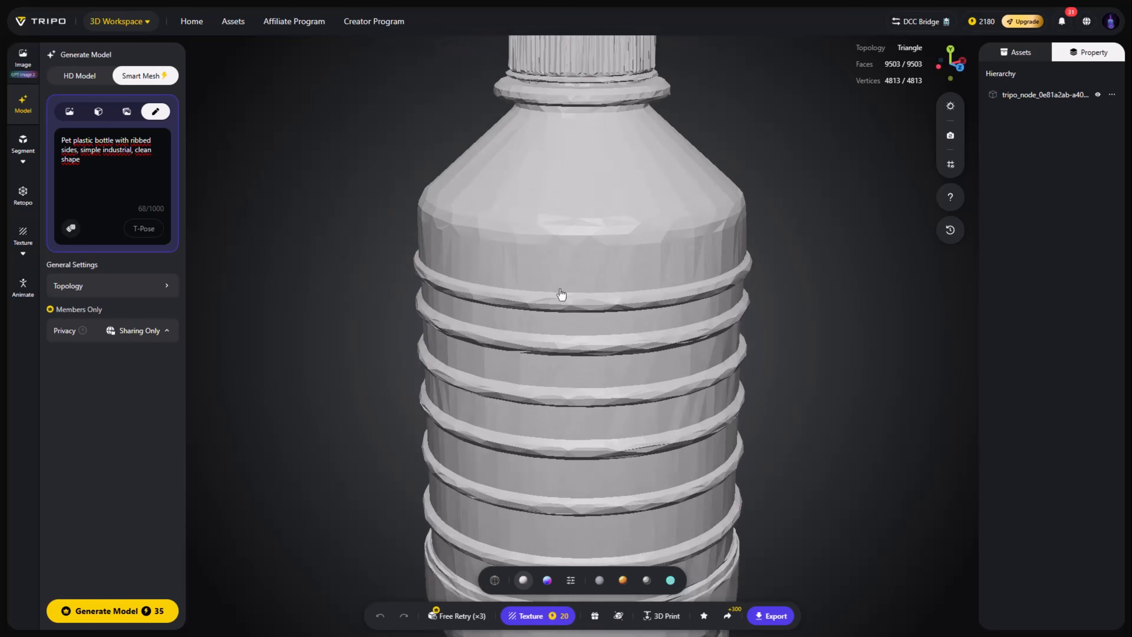
left_click_drag(622, 265, 655, 243)
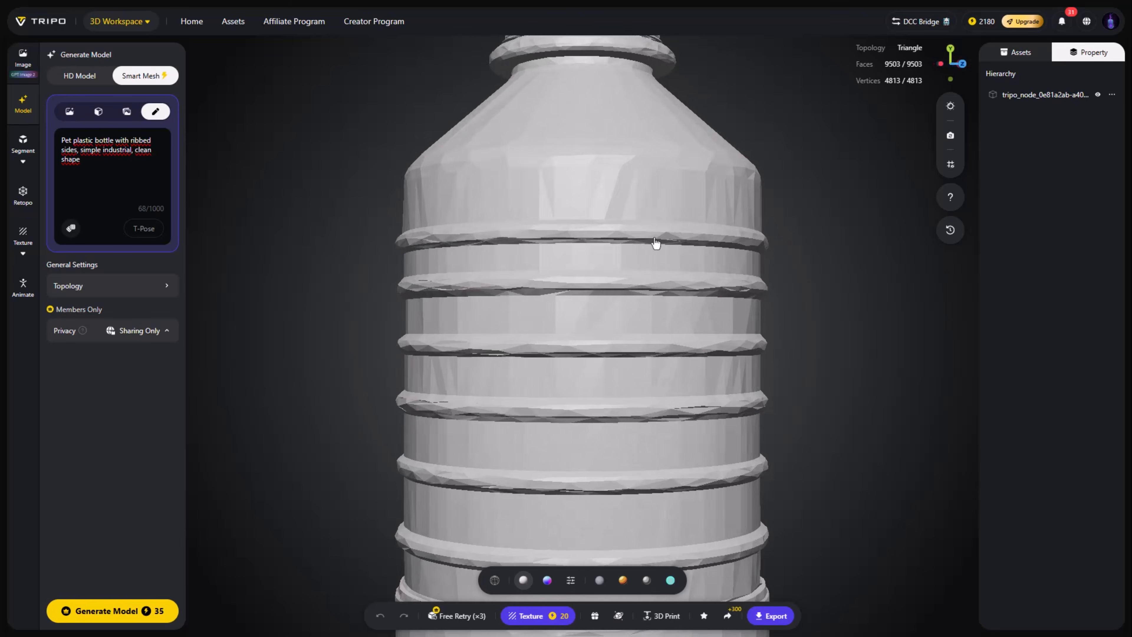
scroll(655, 243, "down", 5)
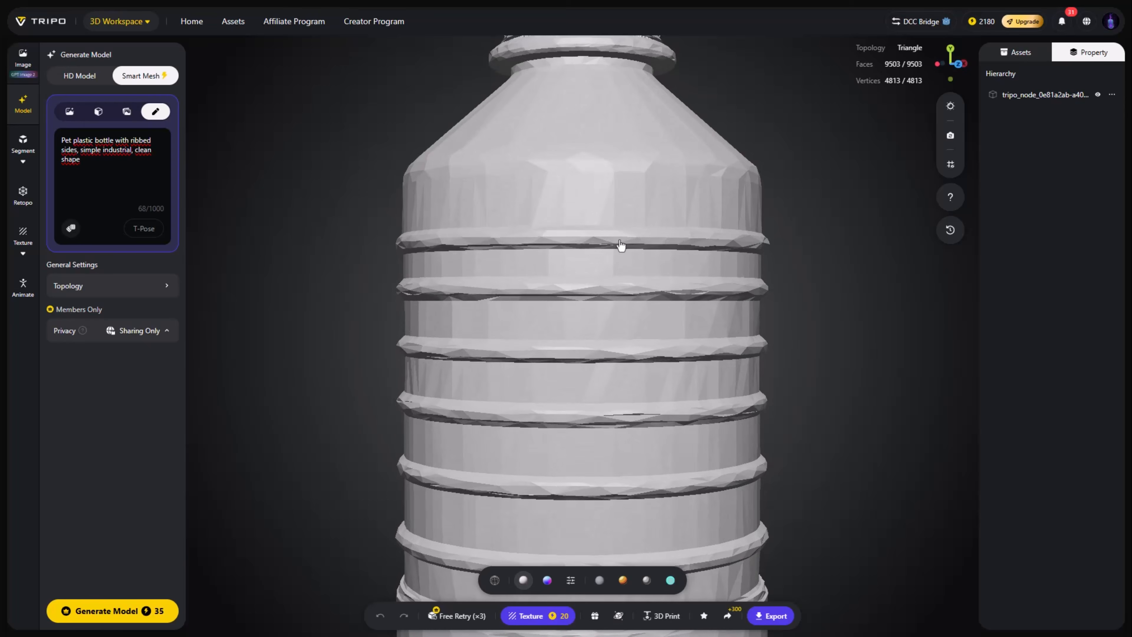
left_click_drag(638, 232, 623, 268)
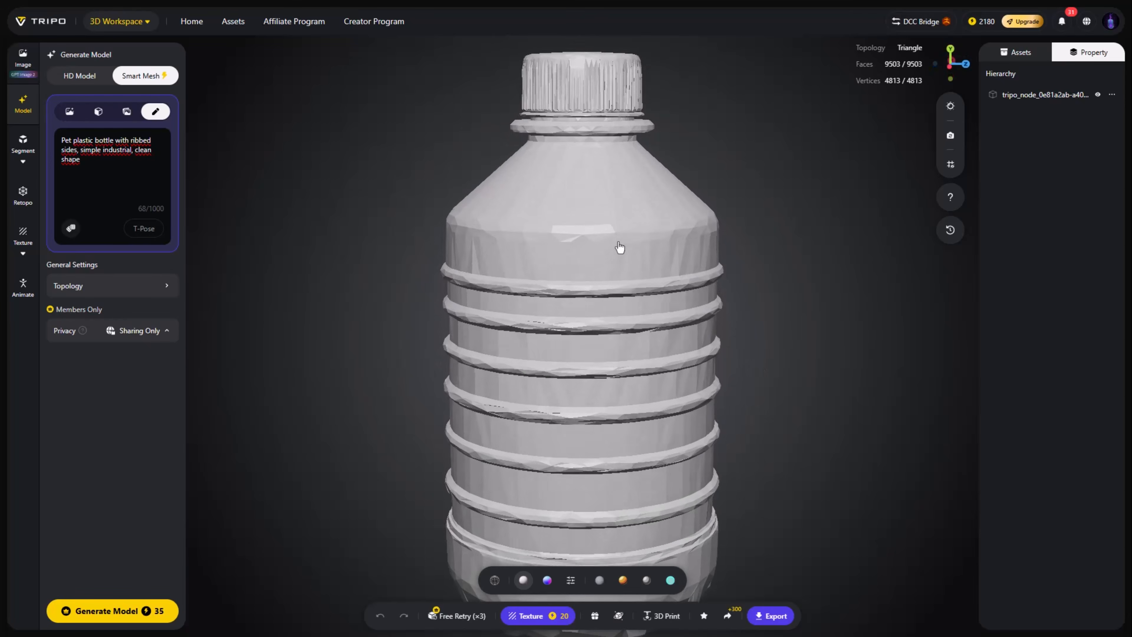
scroll(572, 112, "up", 4)
scroll(574, 119, "down", 4)
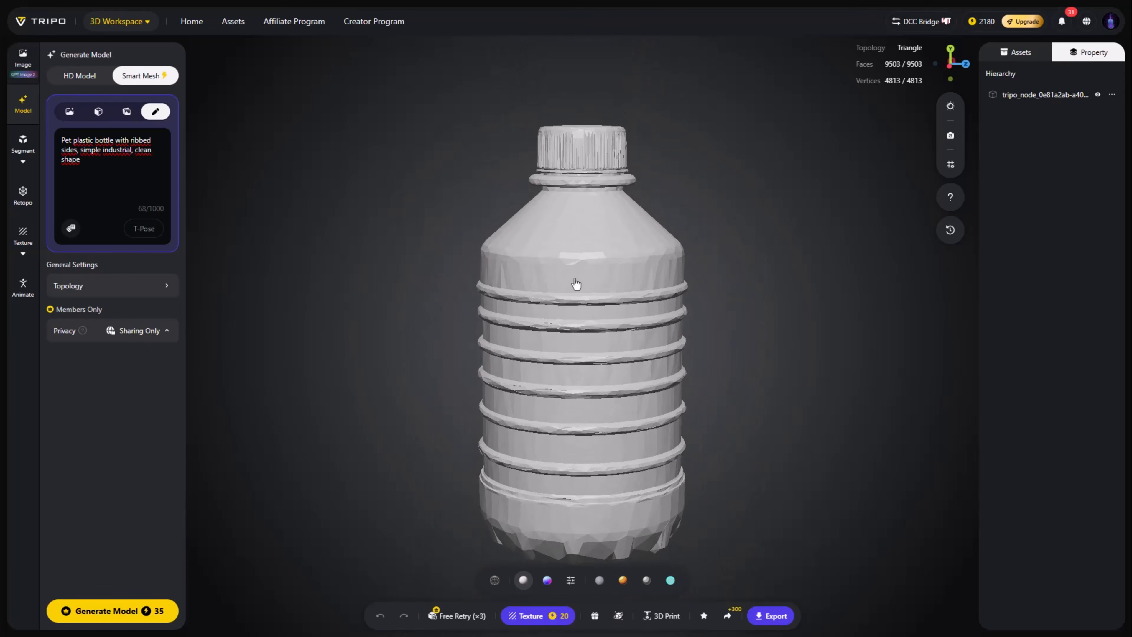
left_click_drag(575, 134, 599, 172)
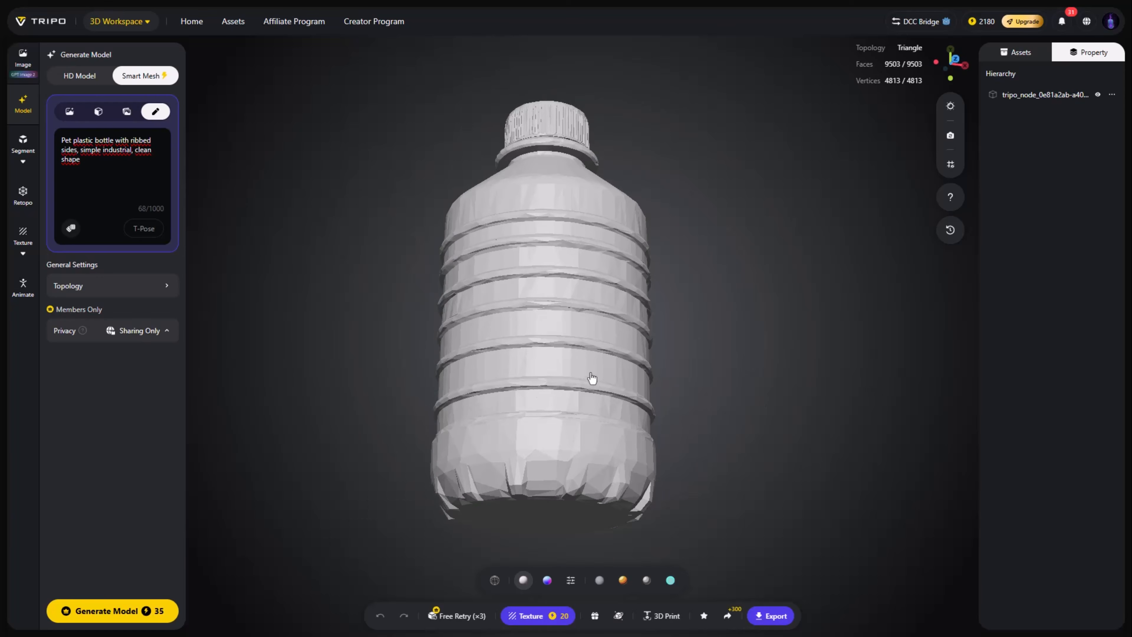
left_click_drag(520, 352, 556, 354)
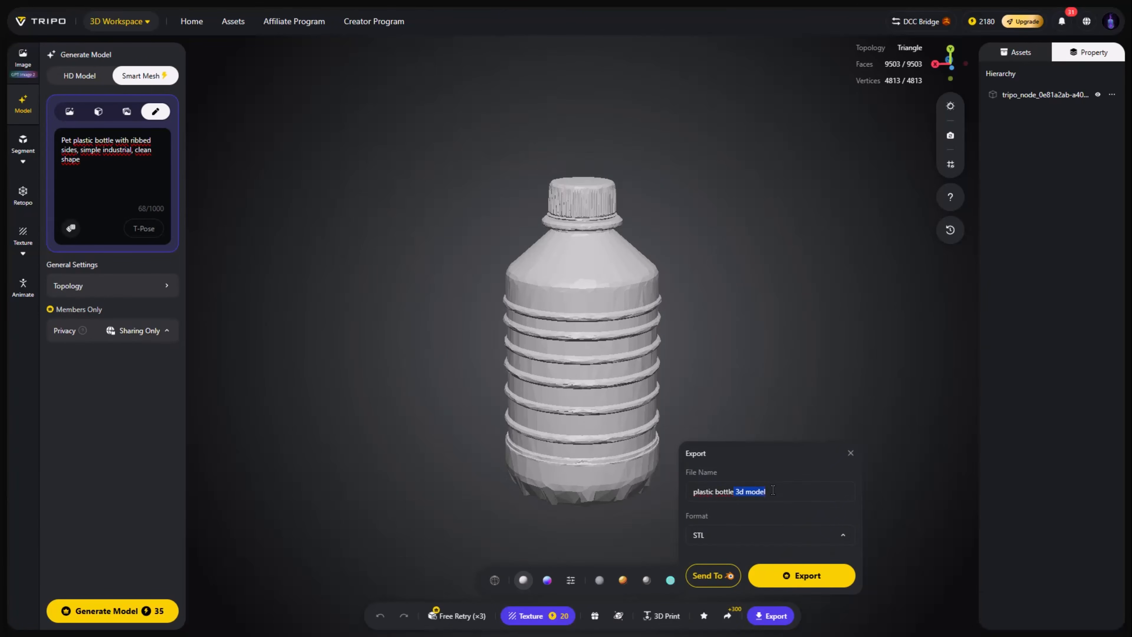
- Export the generated bottle mesh in STL format
left_click(754, 488)
left_click(815, 579)
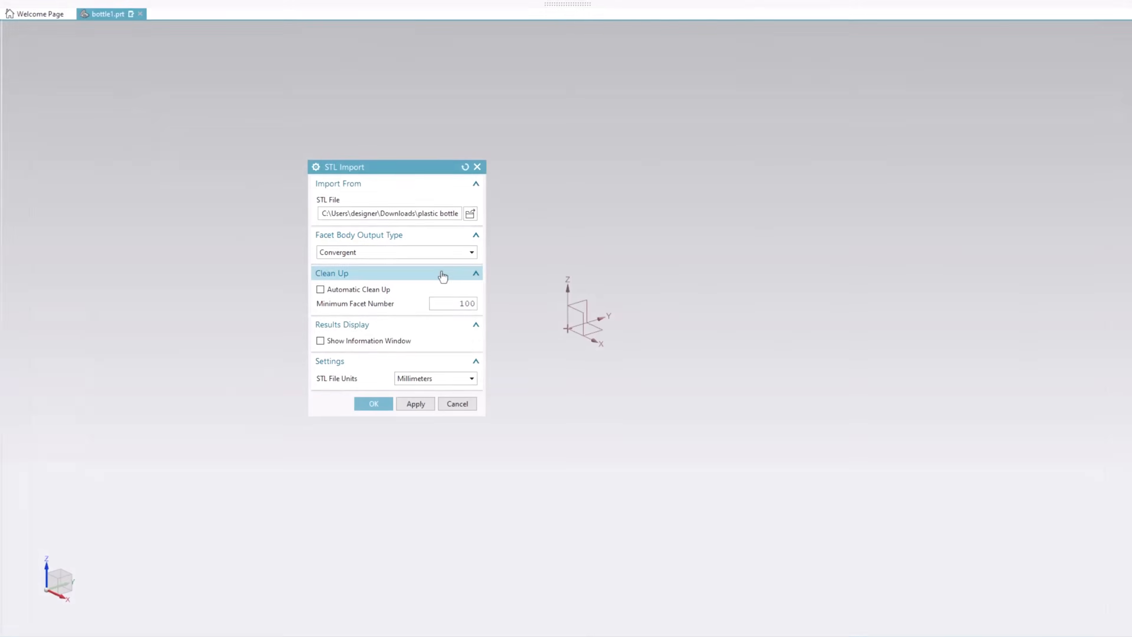
- Switch to Siemens NX and import the plastic bottle STL into bottle1.prt as a convergent body in millimetres
left_click(370, 402)
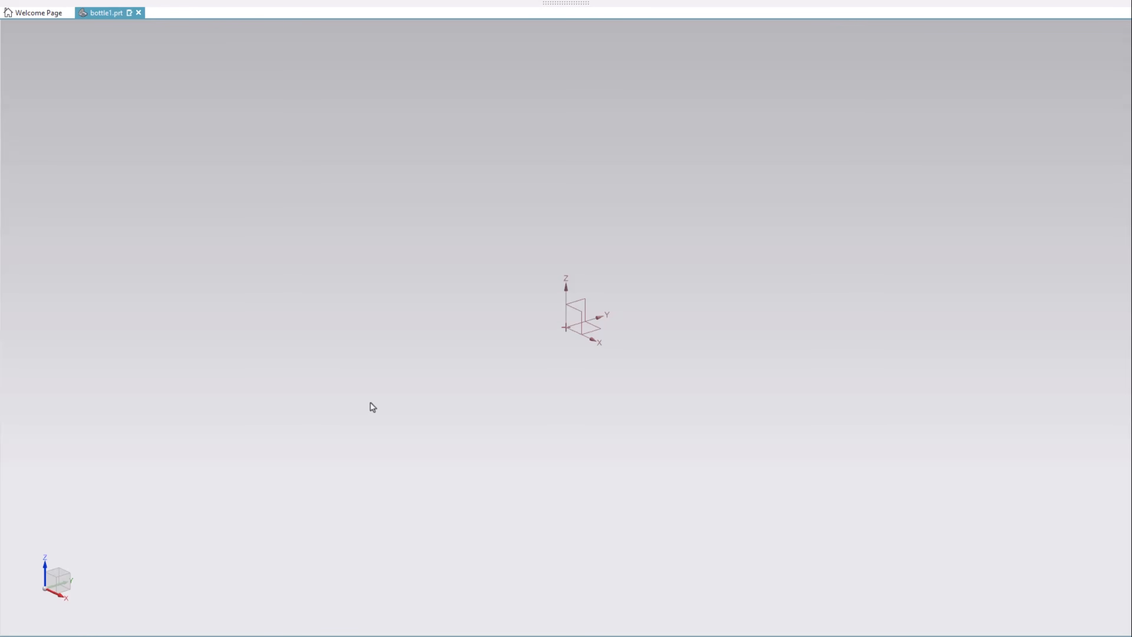
scroll(574, 296, "up", 2)
scroll(555, 335, "down", 4)
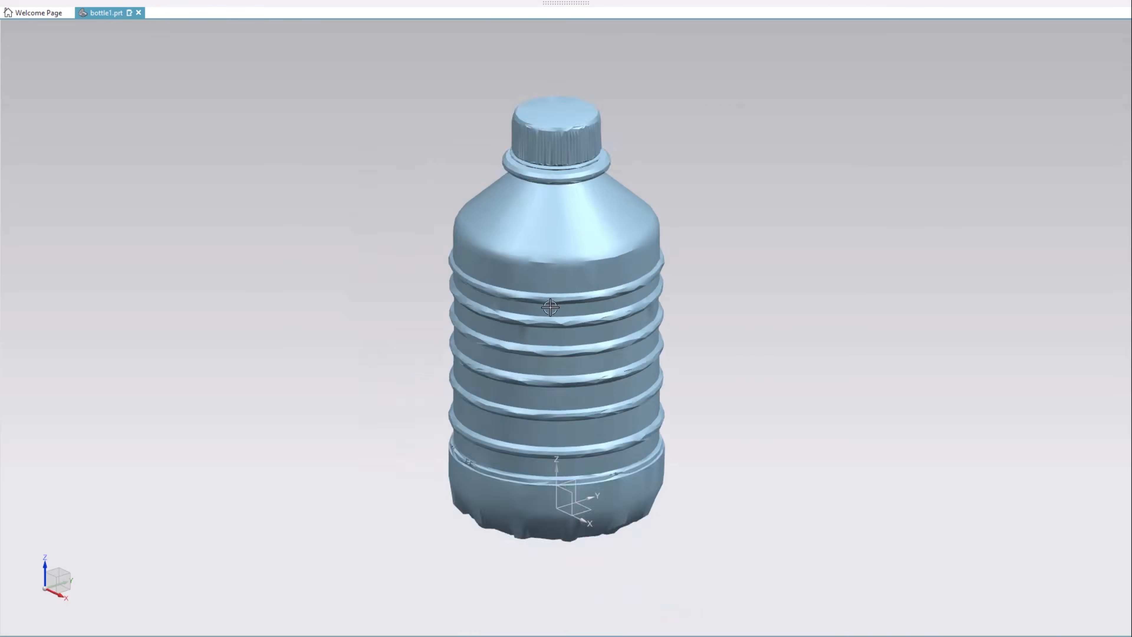
left_click_drag(555, 335, 564, 258)
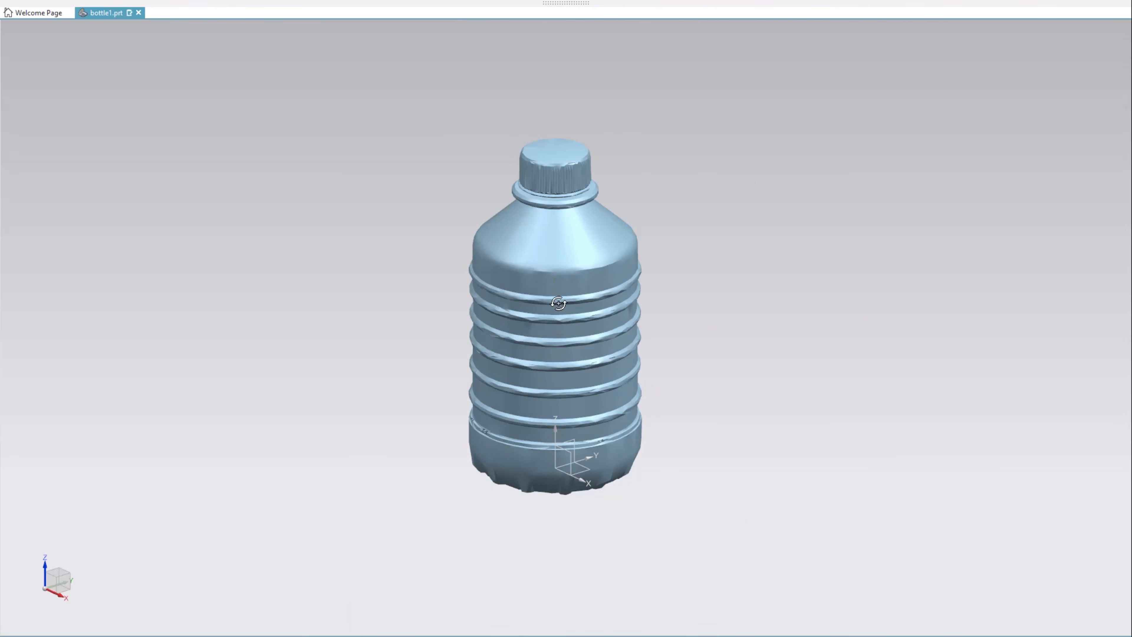
middle_click_drag(559, 309, 486, 272)
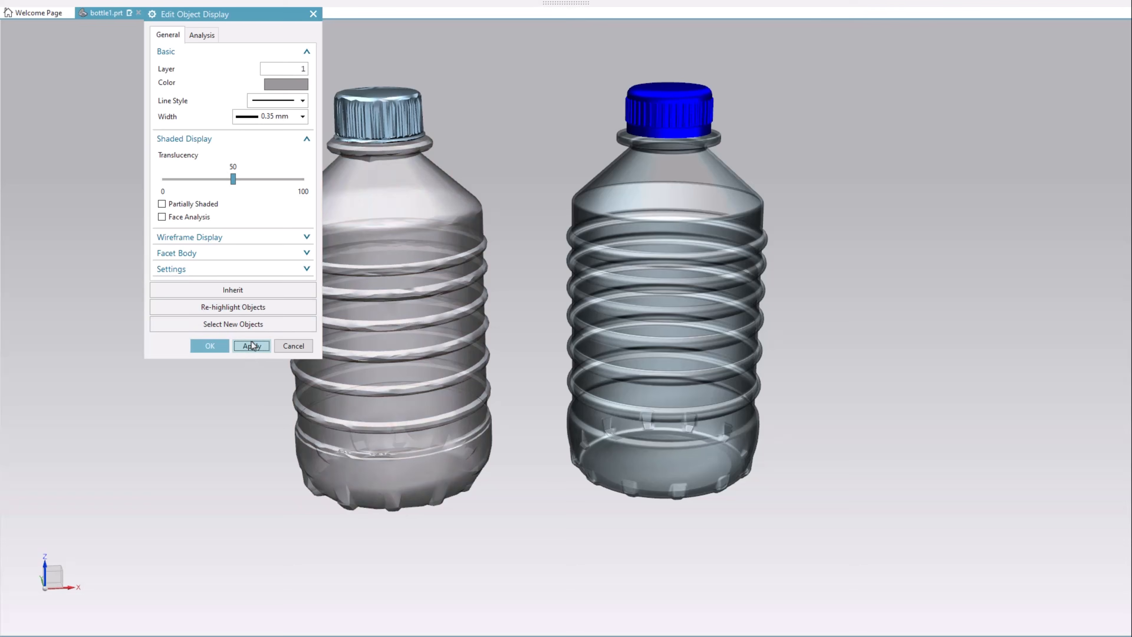
- Orbit around the imported and CAD-modelled bottles to compare them, and change the view background to white
middle_click_drag(397, 172, 401, 170)
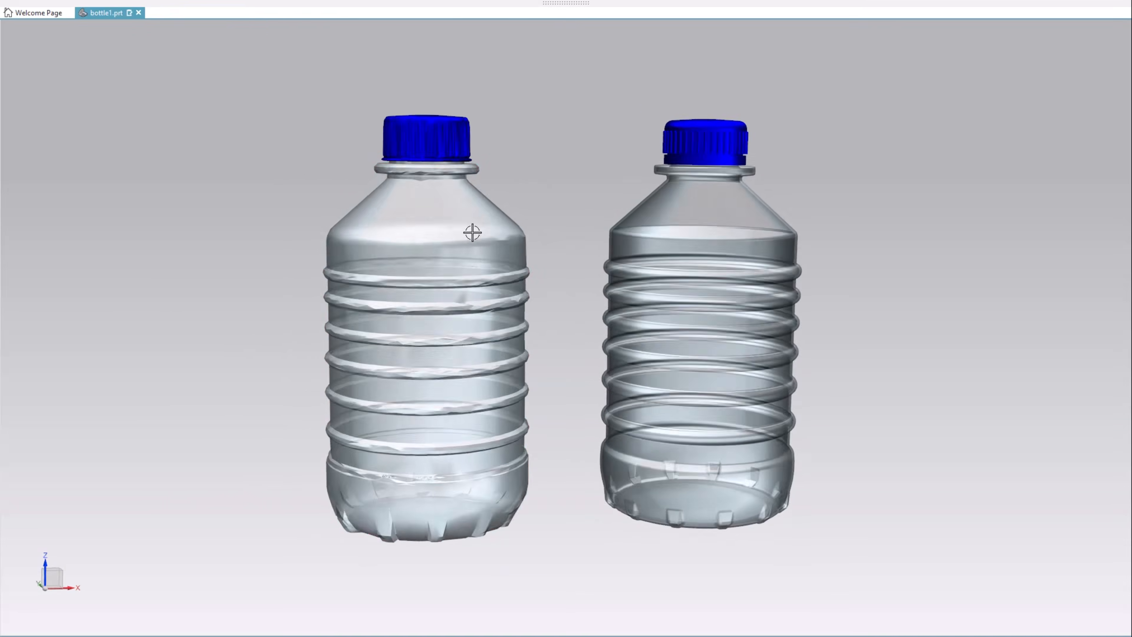
mouse_move(470, 233)
middle_mouse_down()
mouse_move(356, 203)
mouse_move(409, 283)
middle_mouse_up()
right_click(217, 142)
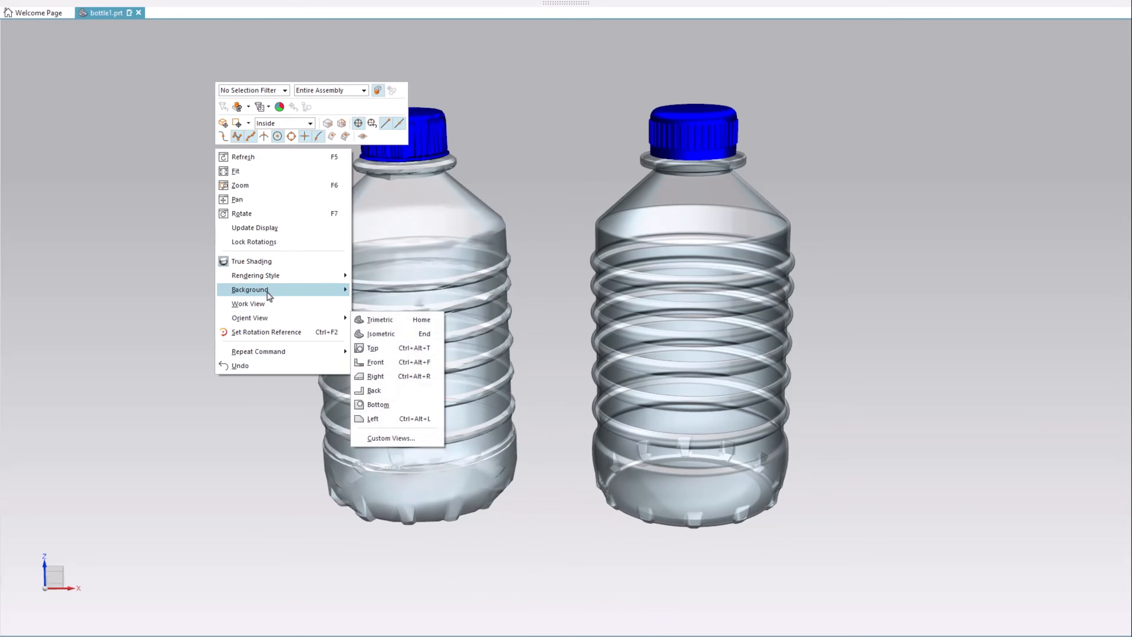
left_click(271, 182)
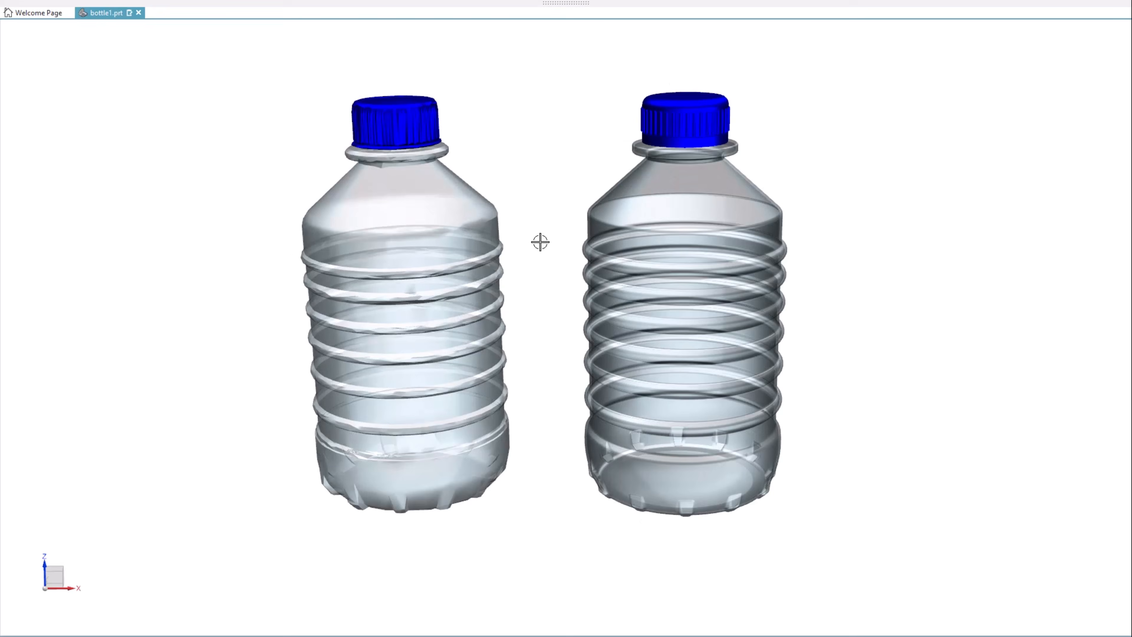
middle_click_drag(540, 241, 450, 118)
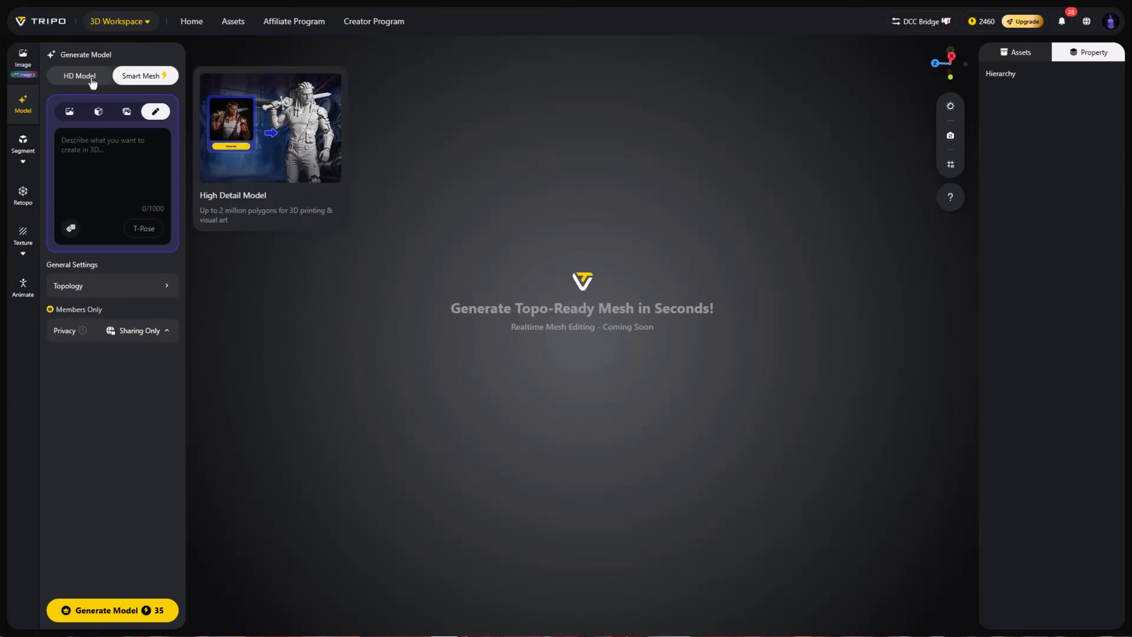
- Switch to Tripo, set up a multi-view HD model generation and load 01.png from the HYDRAULIC folder as the front view
left_click(92, 80)
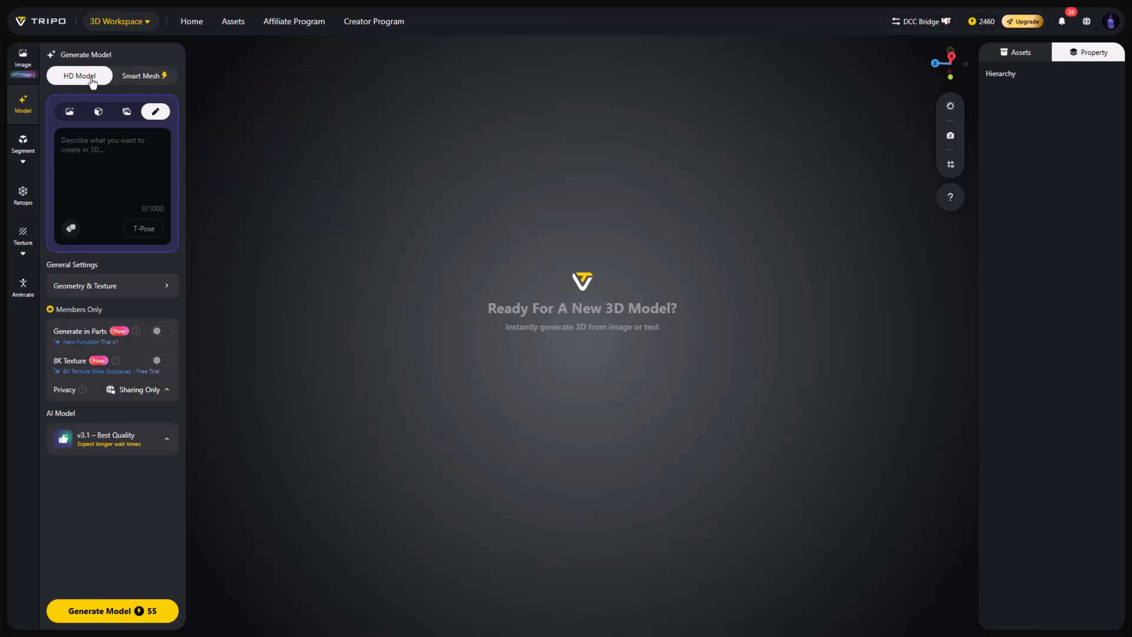
left_click(97, 112)
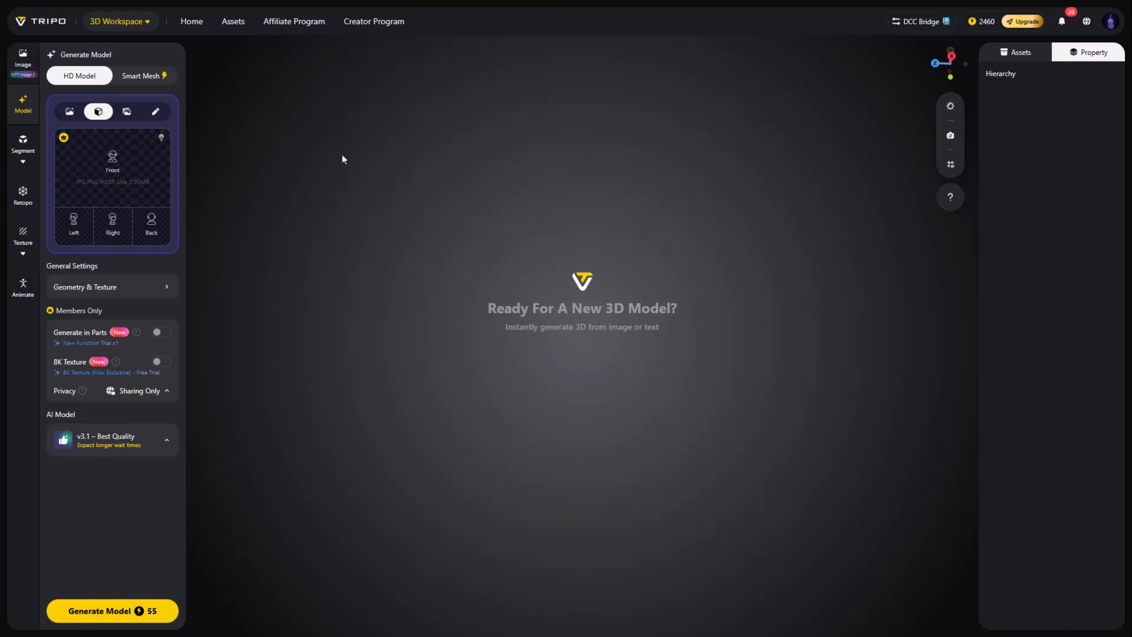
left_click(101, 175)
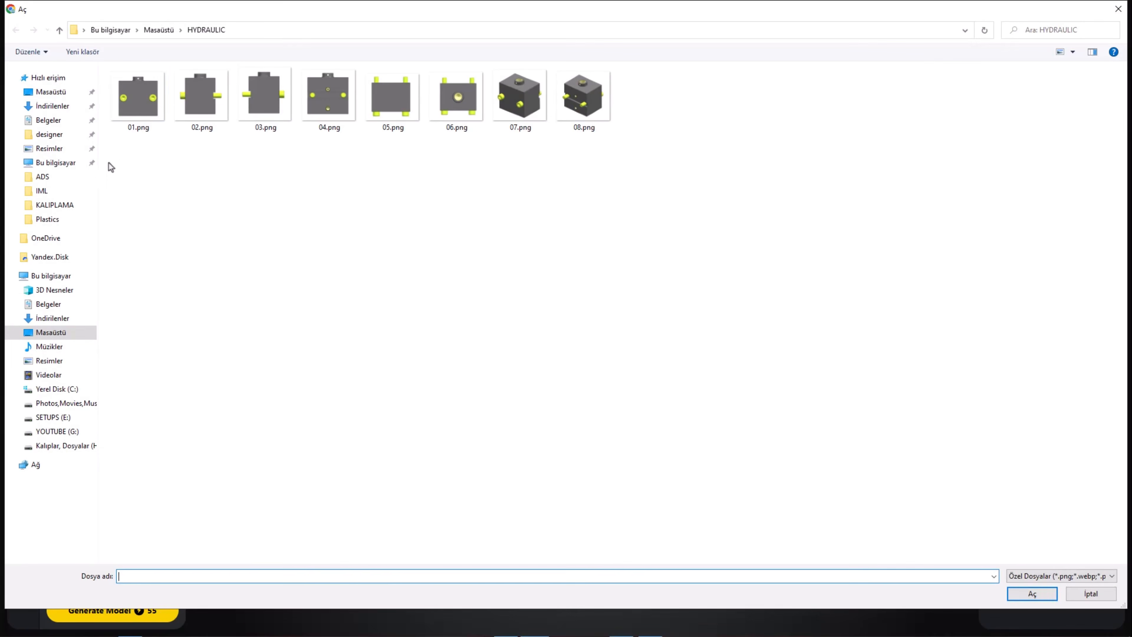
double_click(147, 102)
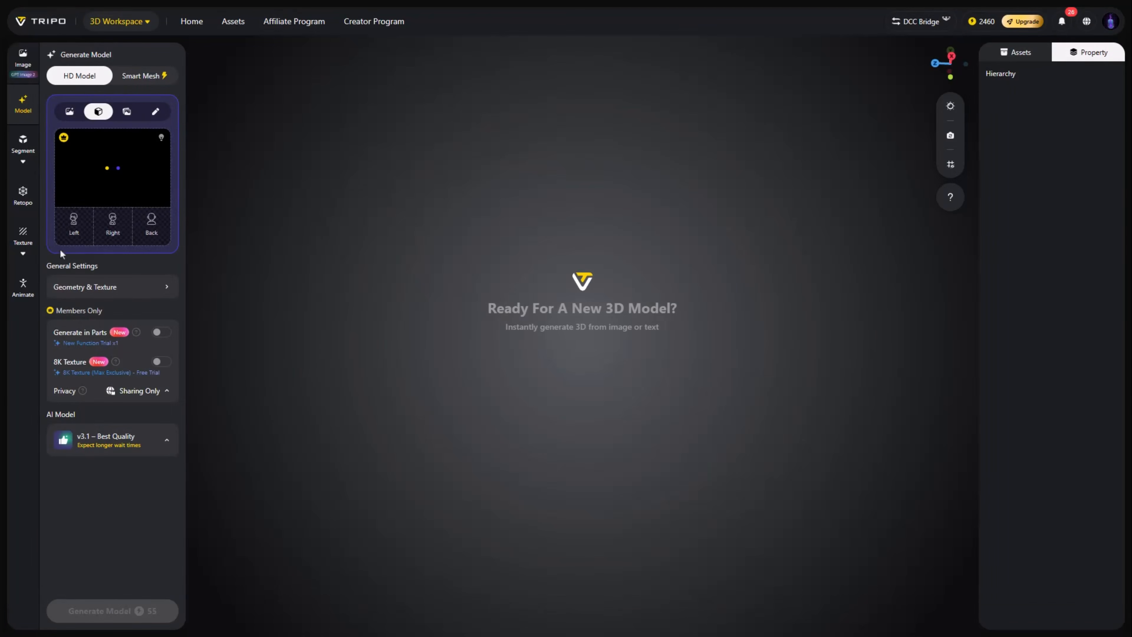
- Load 02.png, 03.png and 04.png as the left, right and back views and generate the HD model
left_click(72, 223)
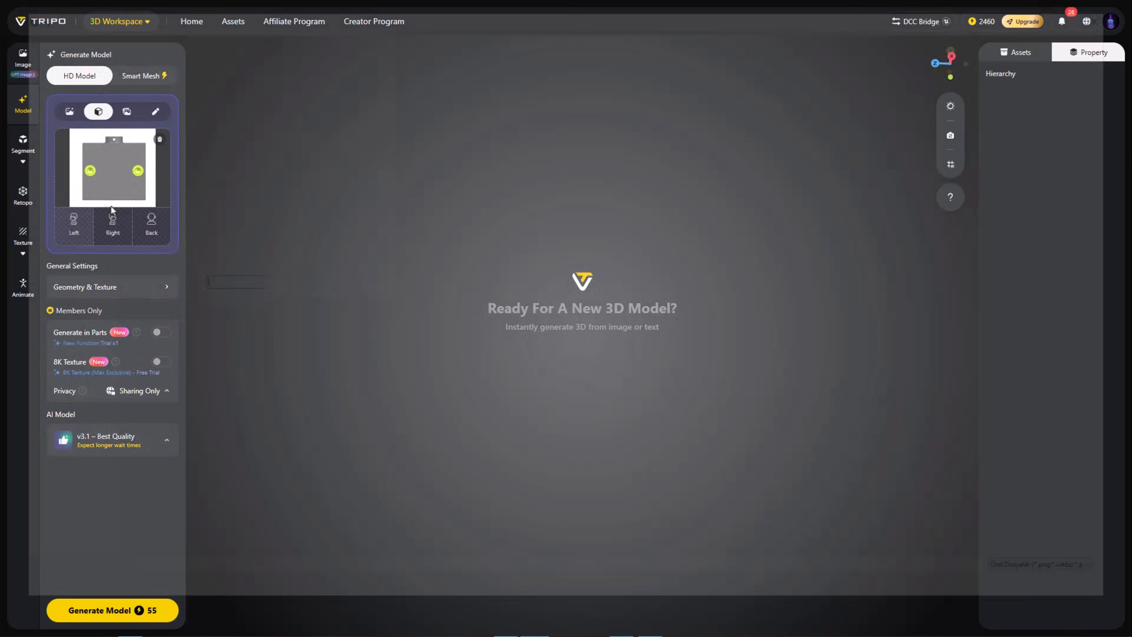
double_click(212, 102)
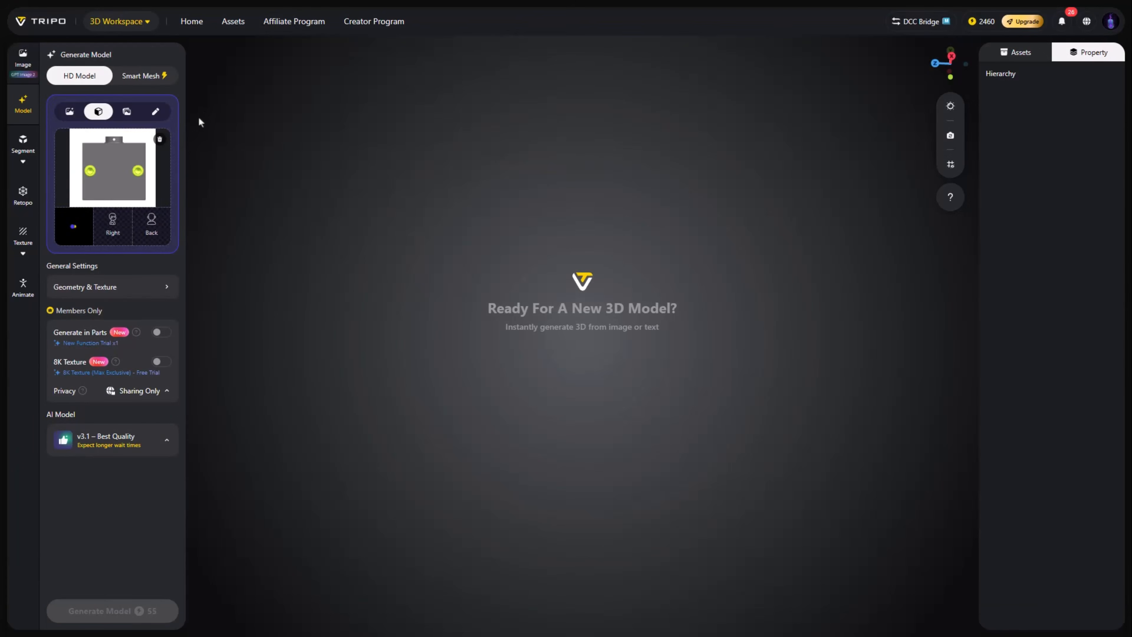
left_click(110, 237)
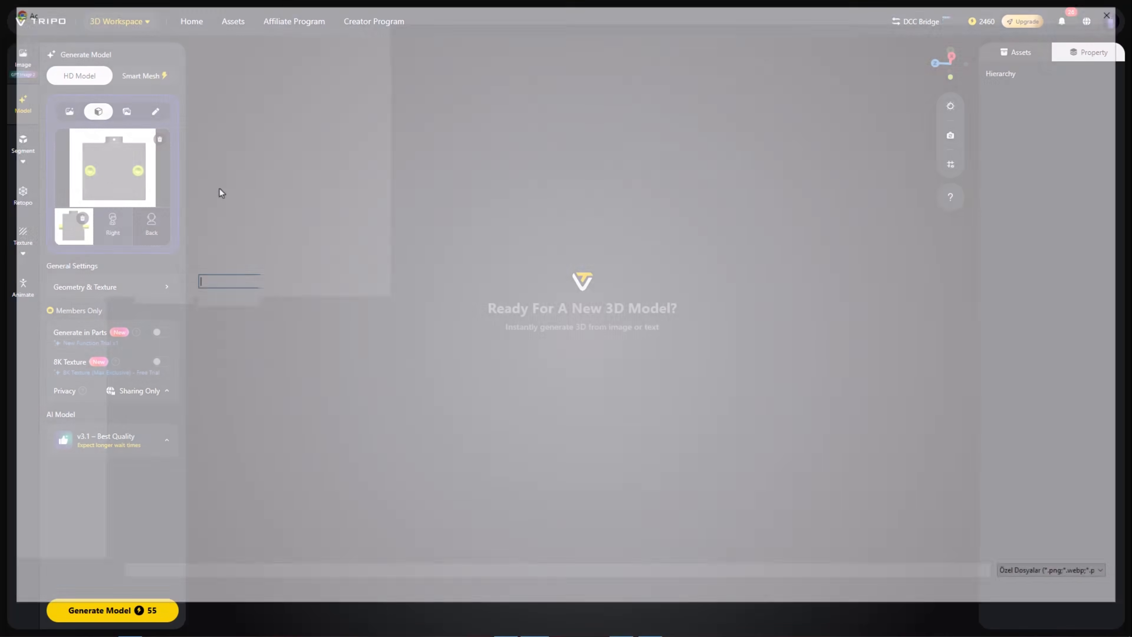
double_click(269, 100)
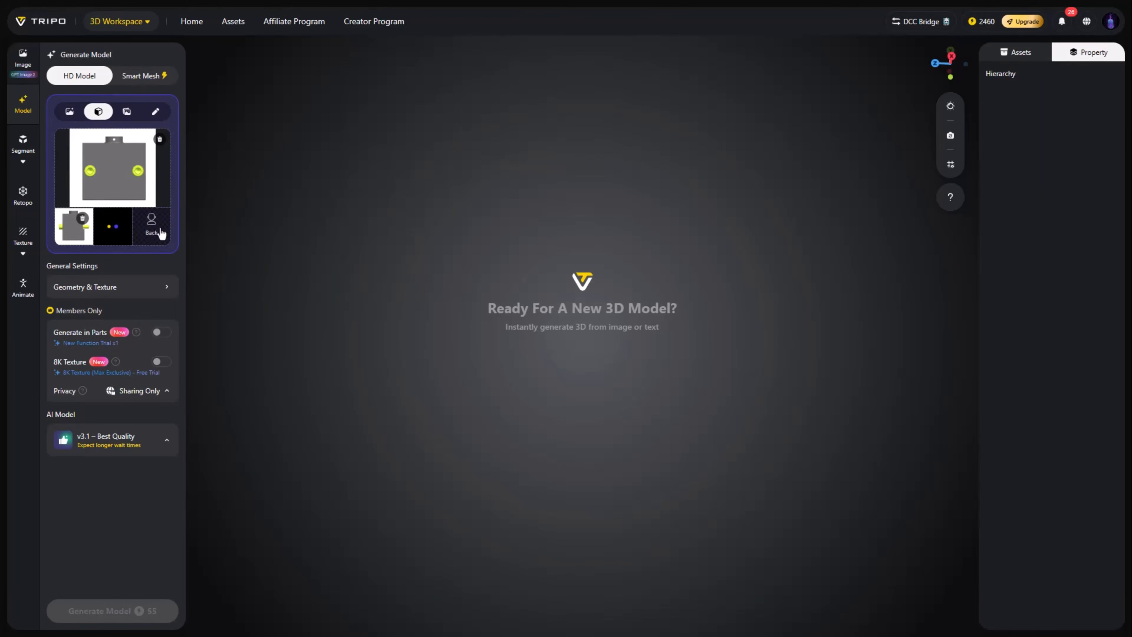
left_click(151, 229)
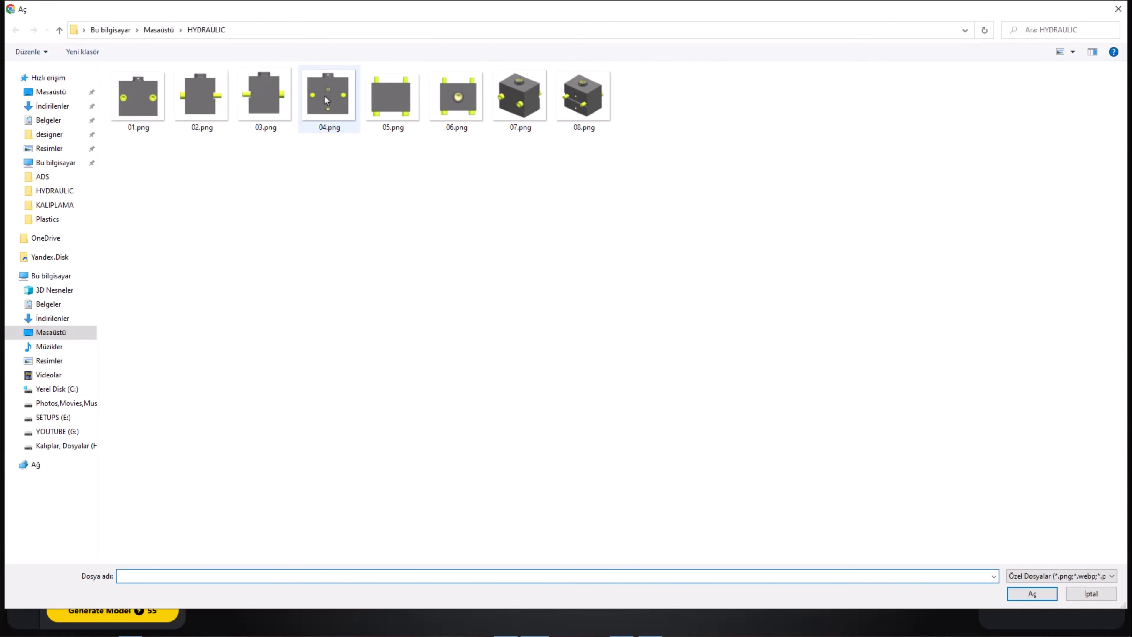
double_click(328, 95)
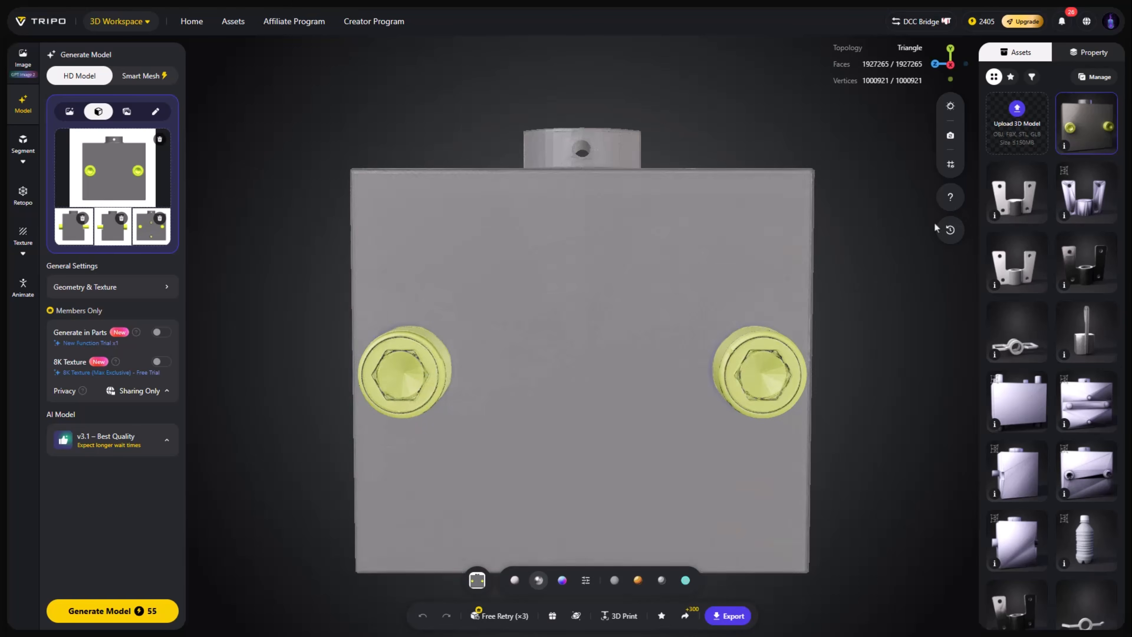
- Inspect the generated hydraulic block from several angles, with and without its texture, checking the fittings and the top boss
left_click_drag(575, 328, 743, 273)
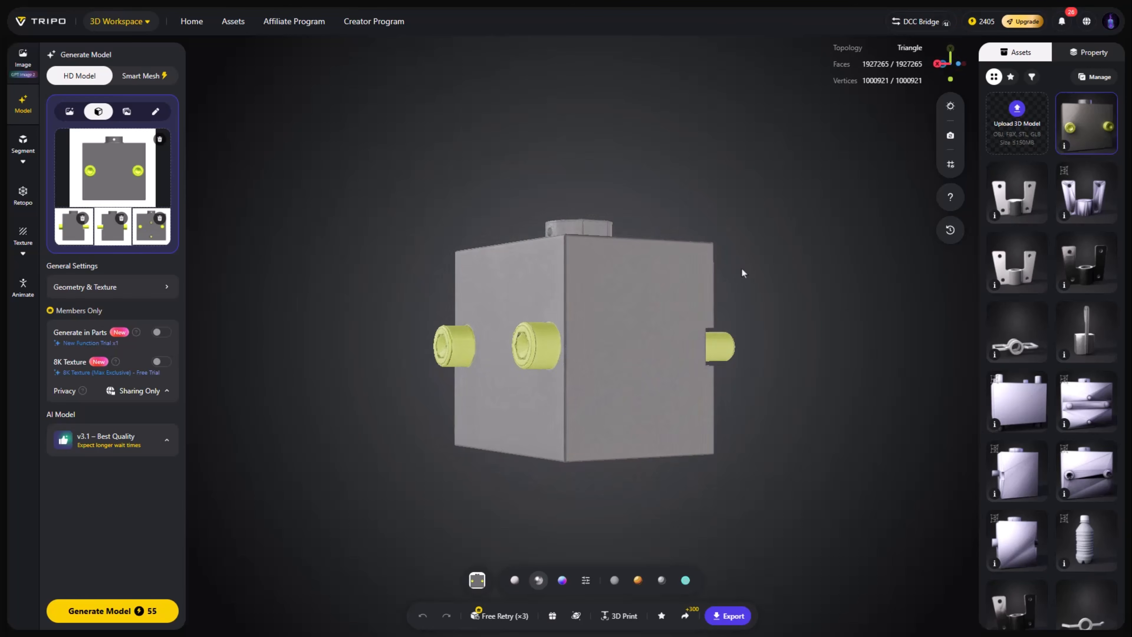
left_click(516, 578)
left_click_drag(597, 330, 590, 359)
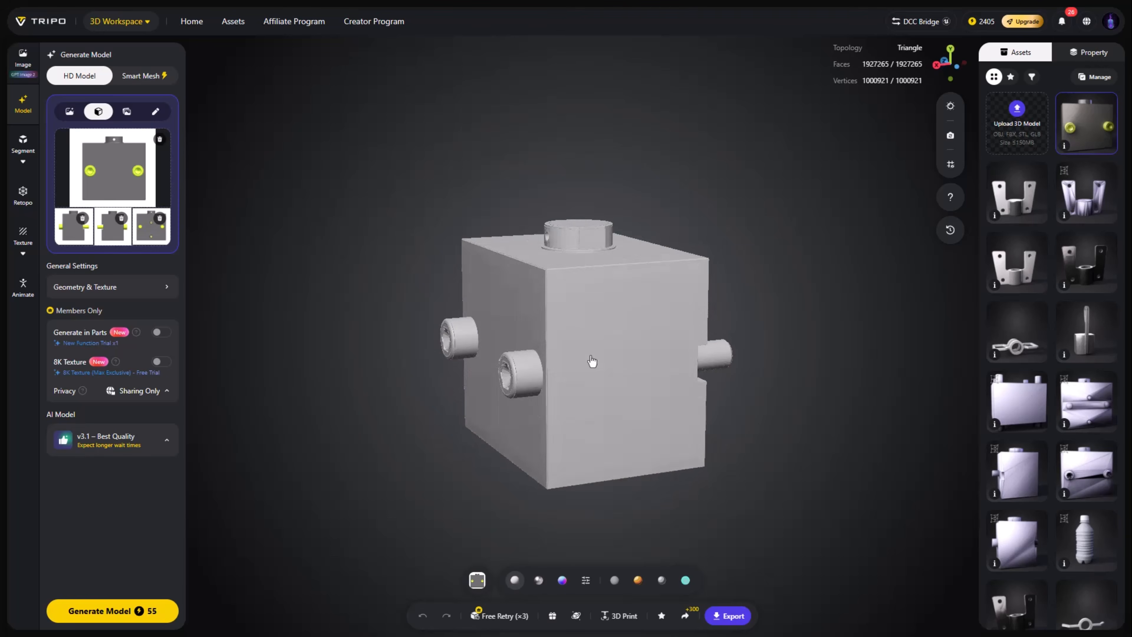
left_click(537, 580)
left_click_drag(563, 483, 408, 362)
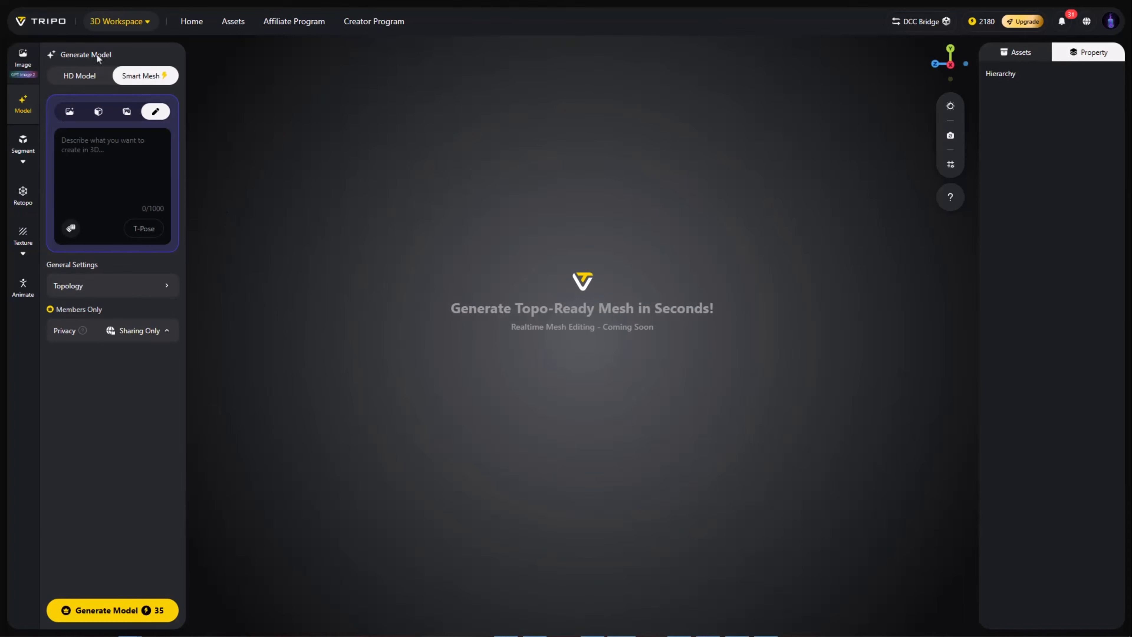
- Generate a smart mesh from the prompt "A sporty alloy wheel rim, multi-spoke design, clean industrial style, smooth metallic surface, symmetrical geometry, no tire, studio background."
left_click(121, 24)
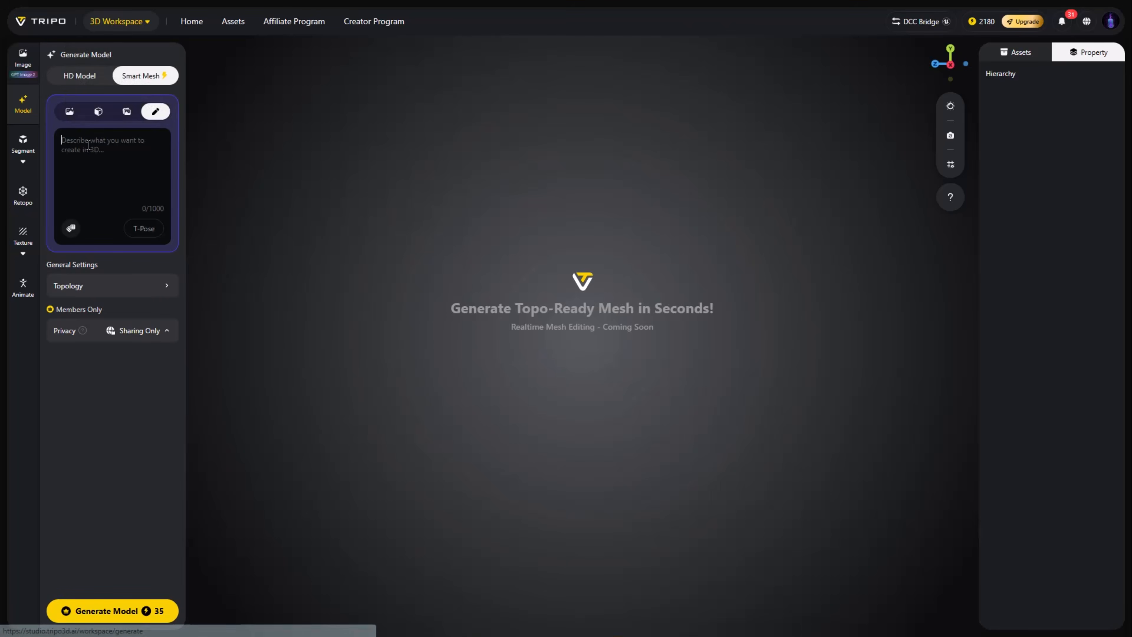
left_click(83, 78)
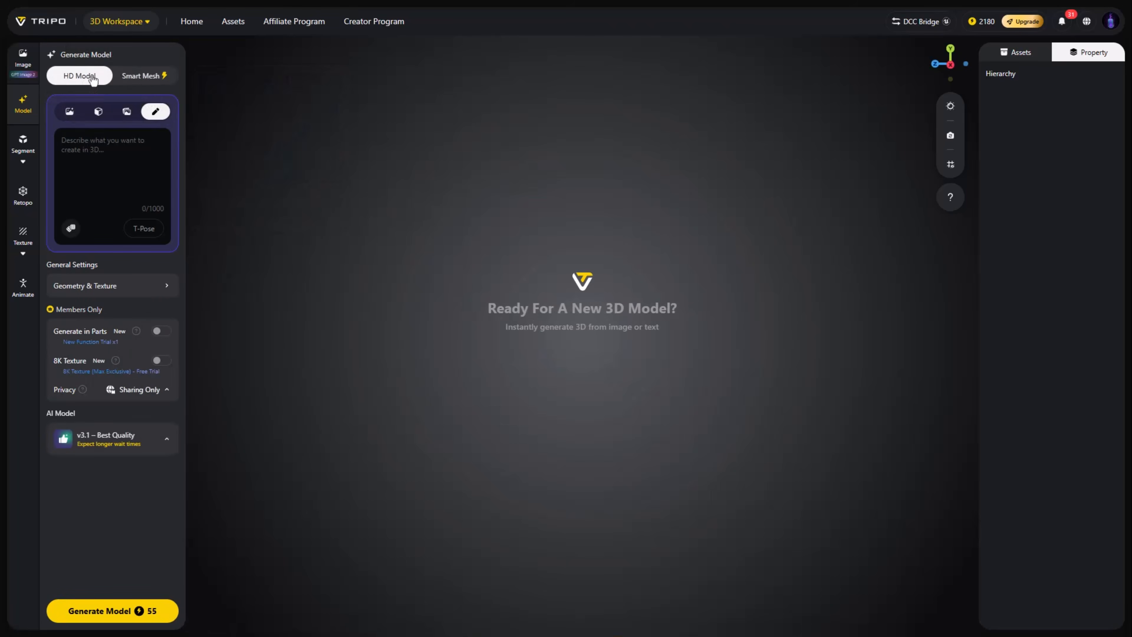
left_click(134, 79)
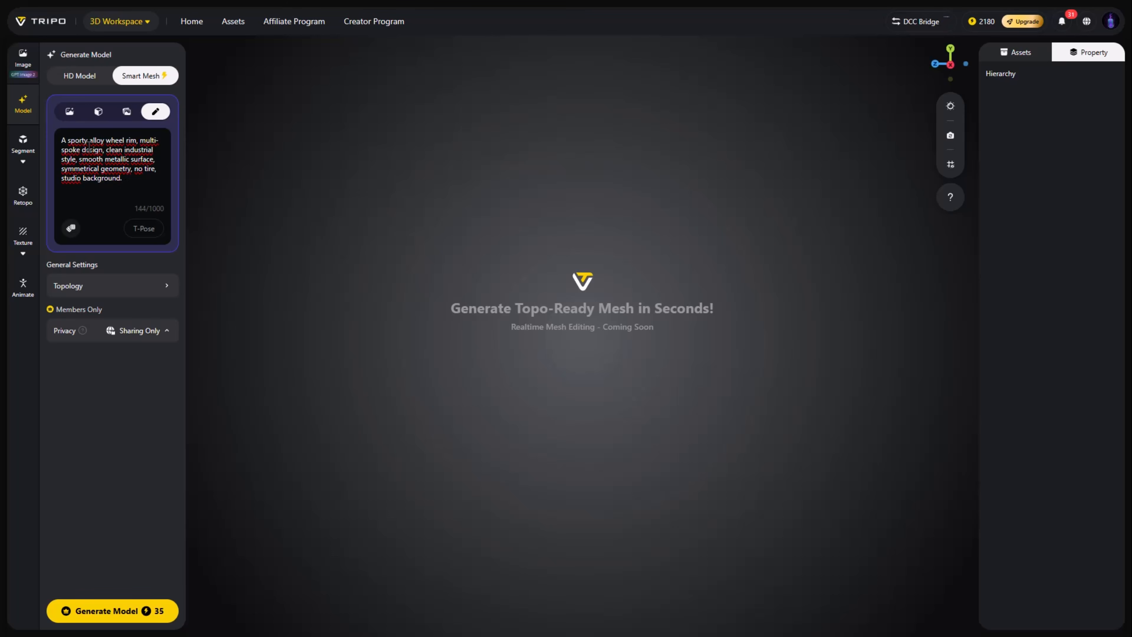
left_click(121, 616)
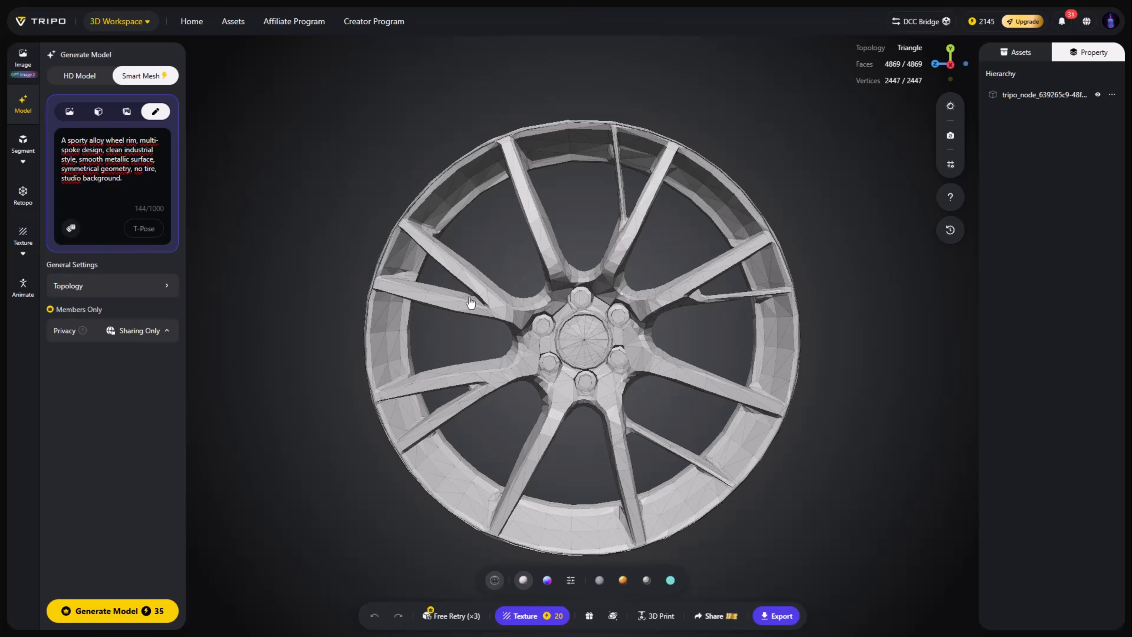
- Inspect the wheel rim smart mesh from the front and back, checking the hub, bolts, spokes and inner rim
left_click_drag(471, 302, 635, 214)
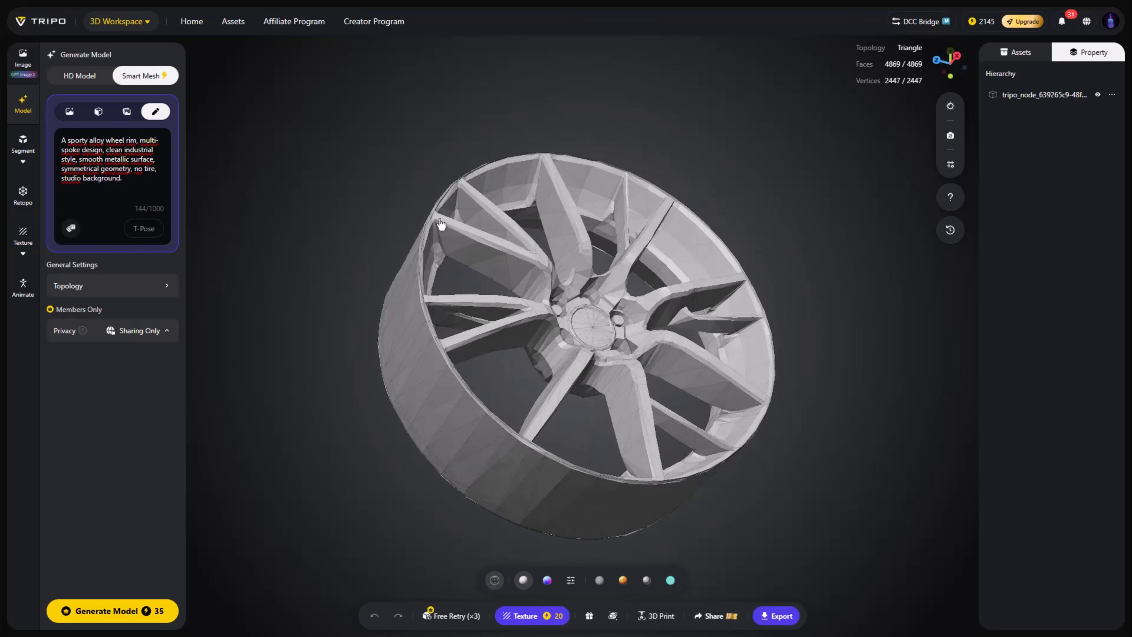
scroll(574, 289, "up", 10)
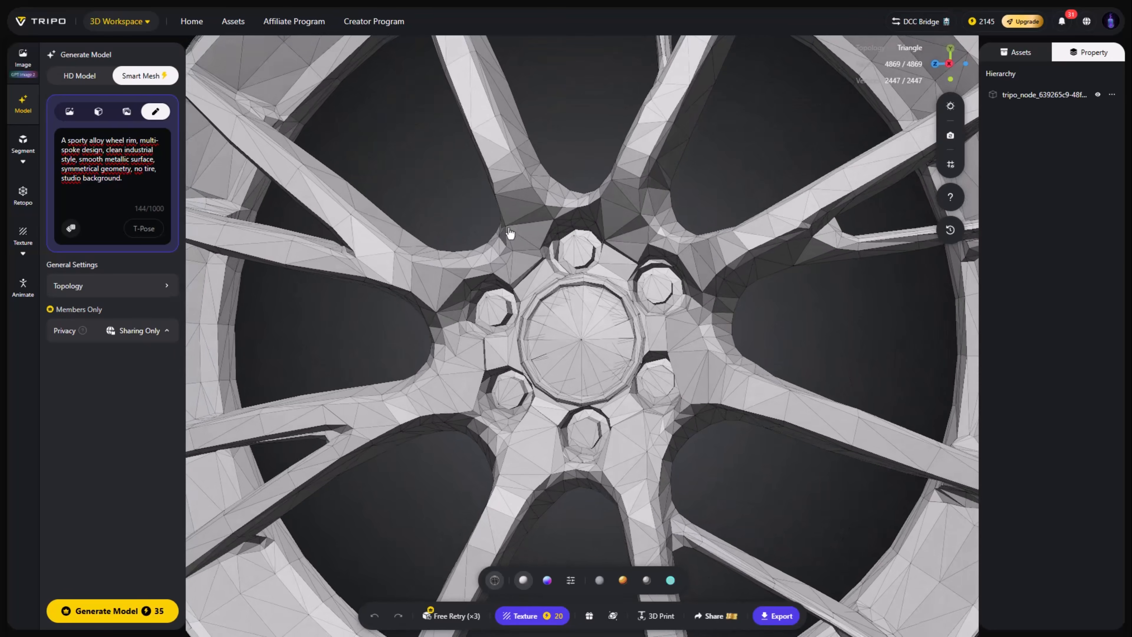
left_click_drag(510, 233, 573, 289)
scroll(572, 290, "down", 5)
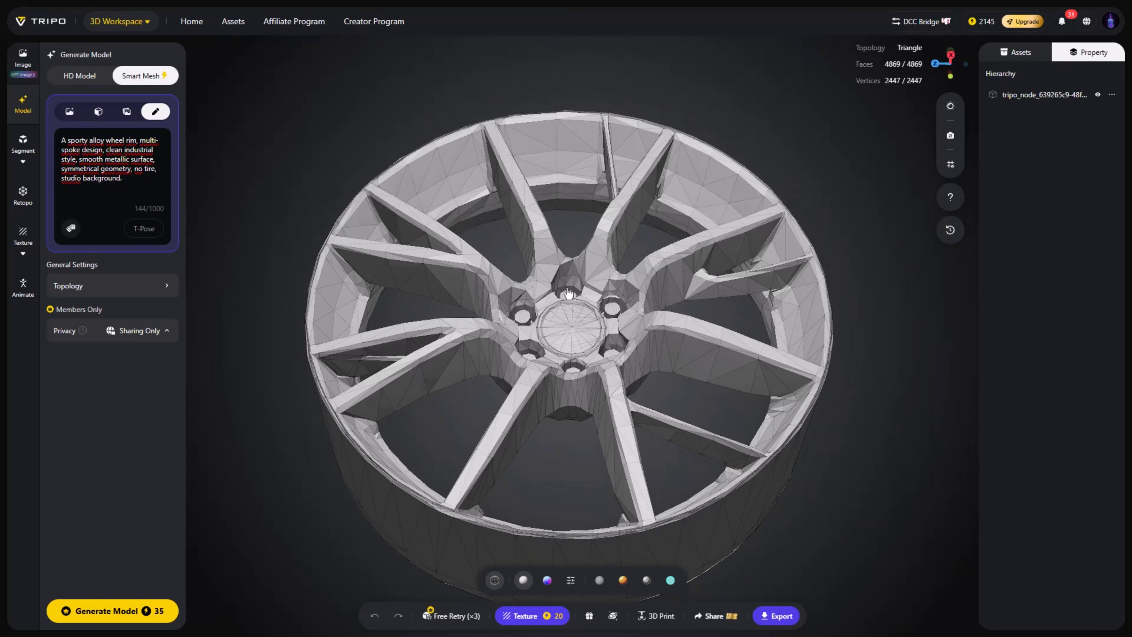
left_click_drag(793, 357, 503, 307)
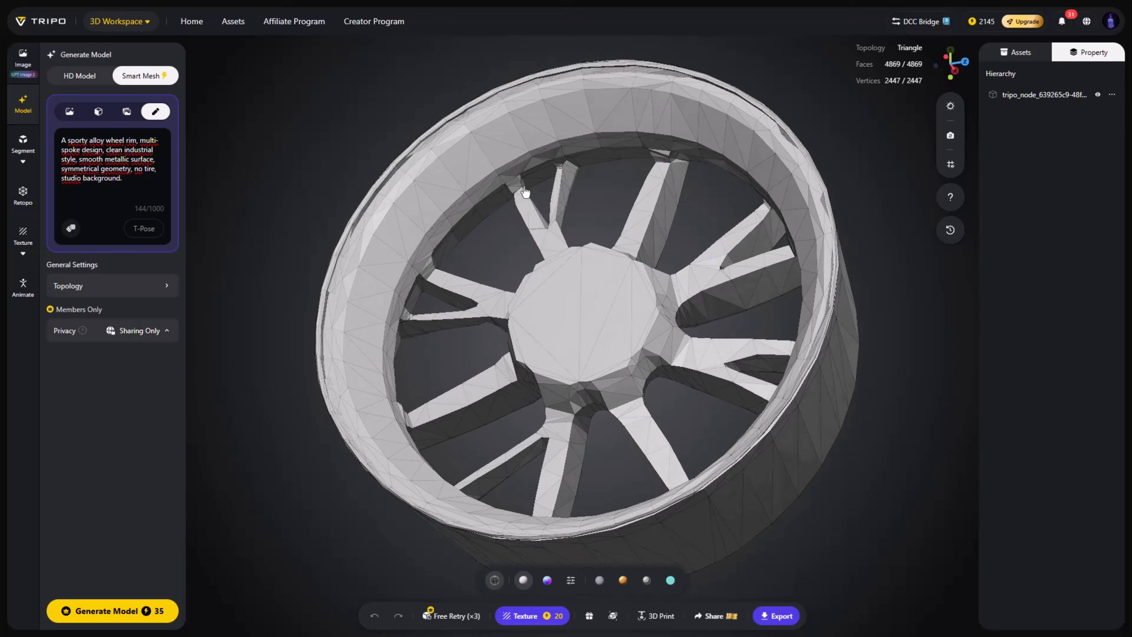
scroll(503, 307, "up", 6)
scroll(634, 235, "up", 6)
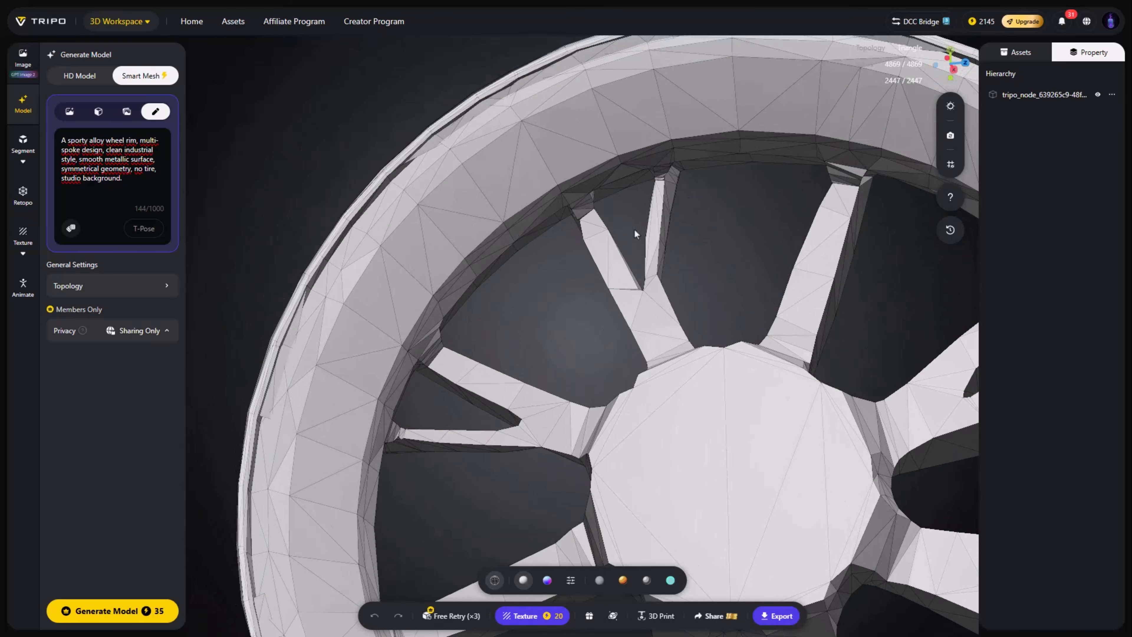
scroll(684, 258, "down", 10)
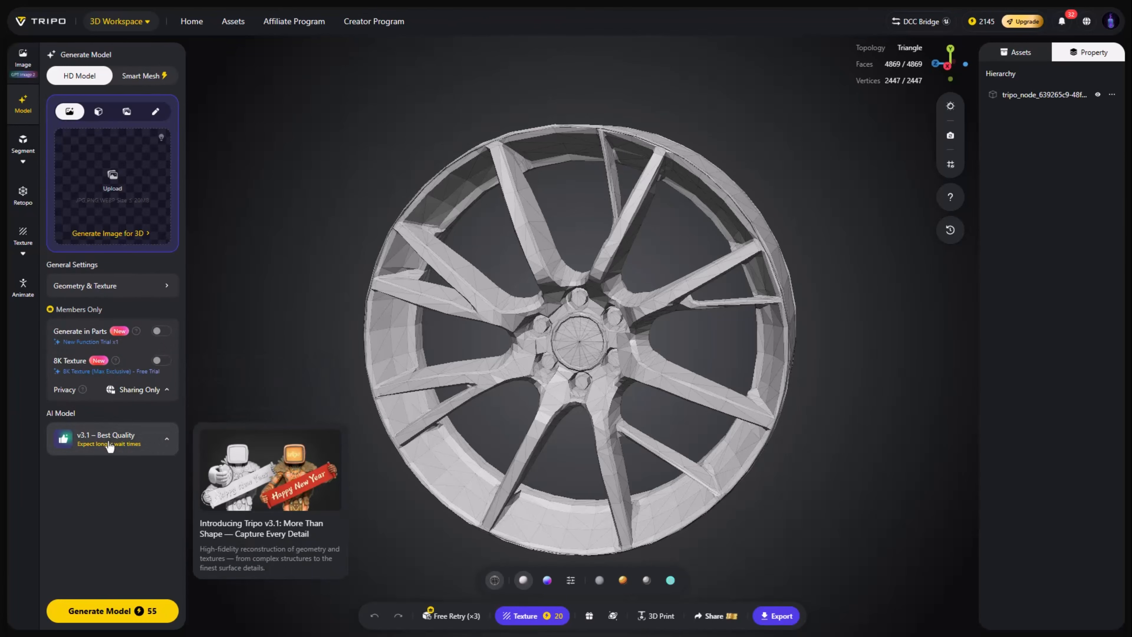
- Generate an HD model from the same alloy wheel rim text prompt using the v3.1 – Best Quality AI model
left_click(110, 444)
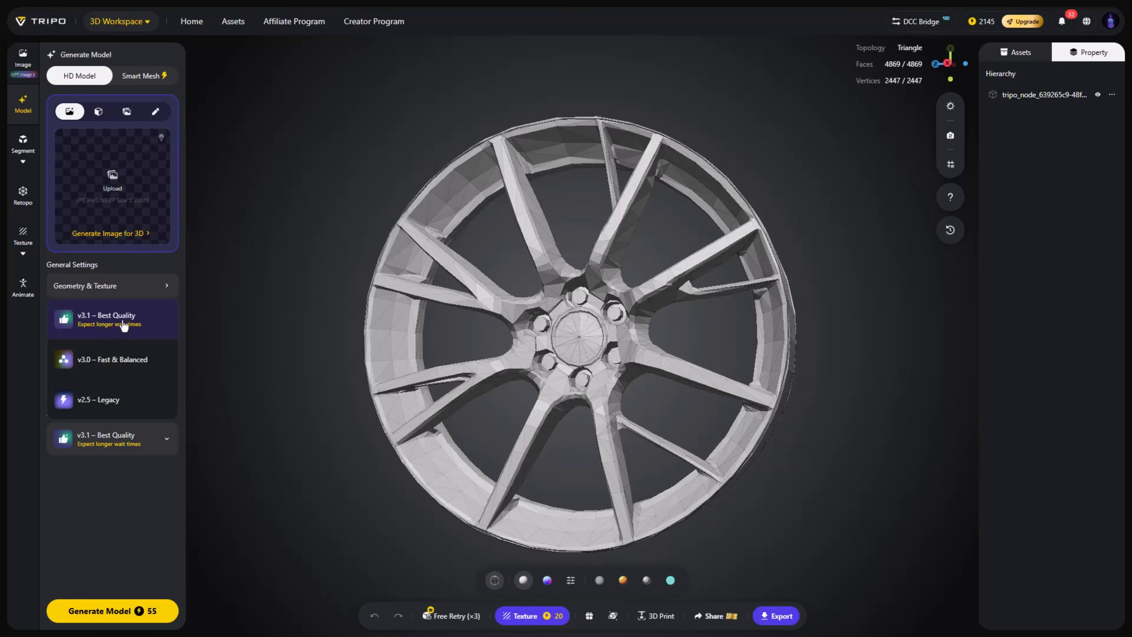
left_click(120, 320)
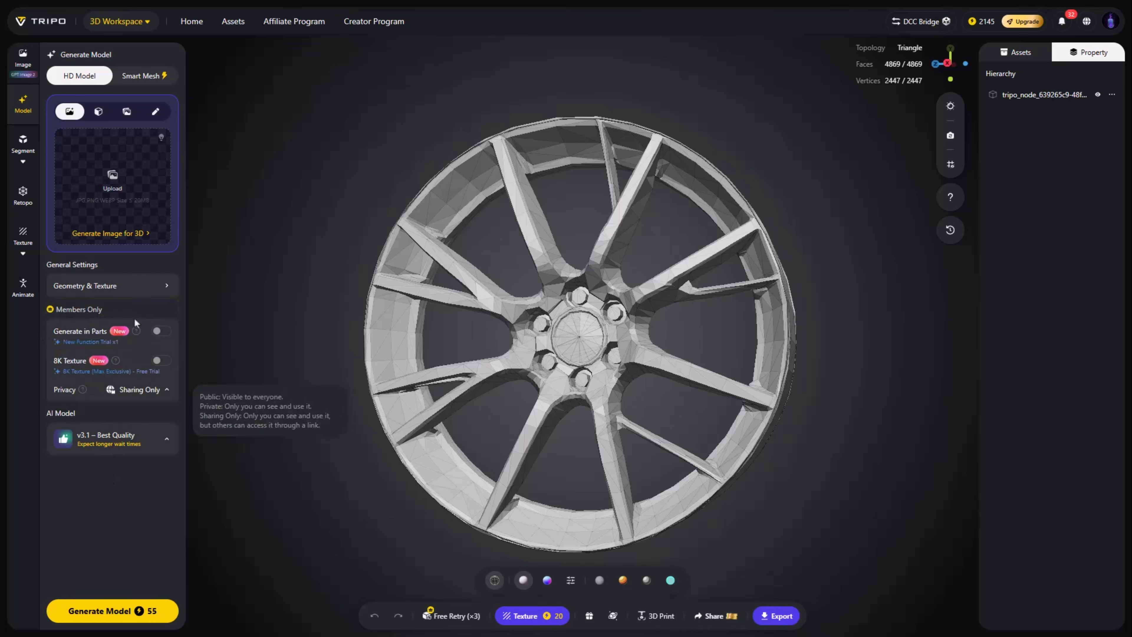
left_click(155, 111)
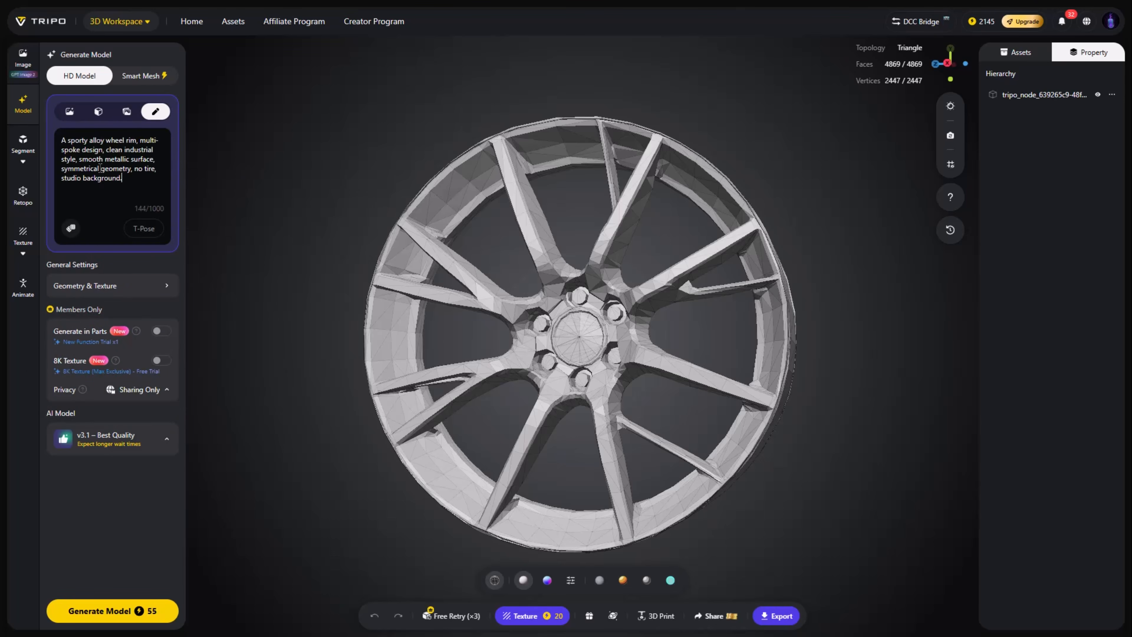
left_click(117, 612)
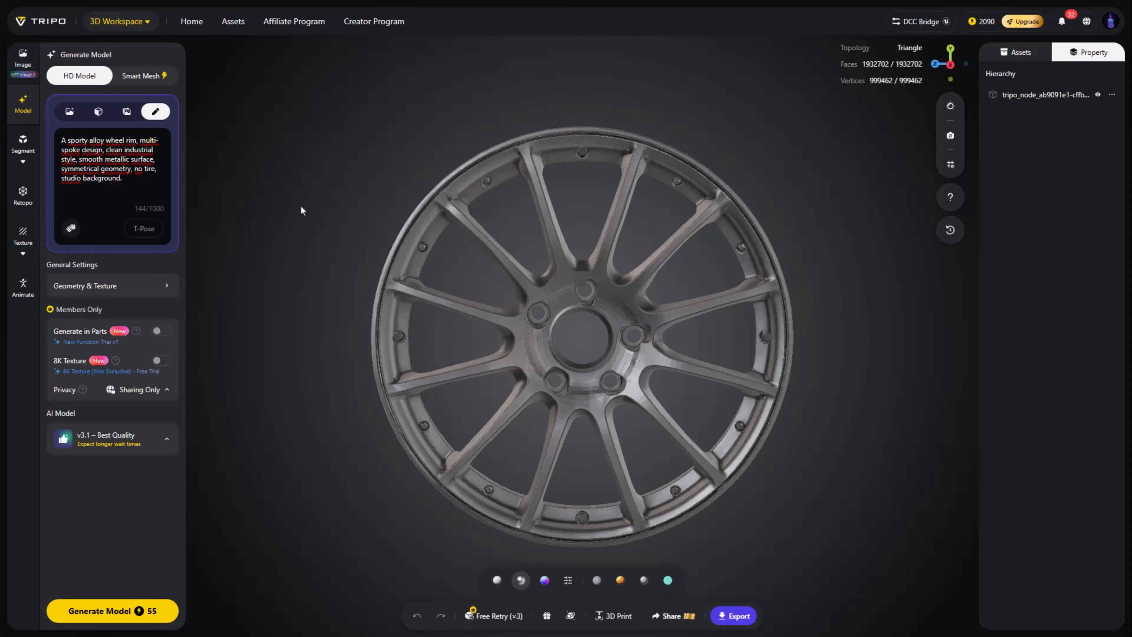
- Inspect the HD wheel rim with and without its texture, checking the spokes, hub, bolt holes and back side up close
left_click_drag(549, 326, 589, 362)
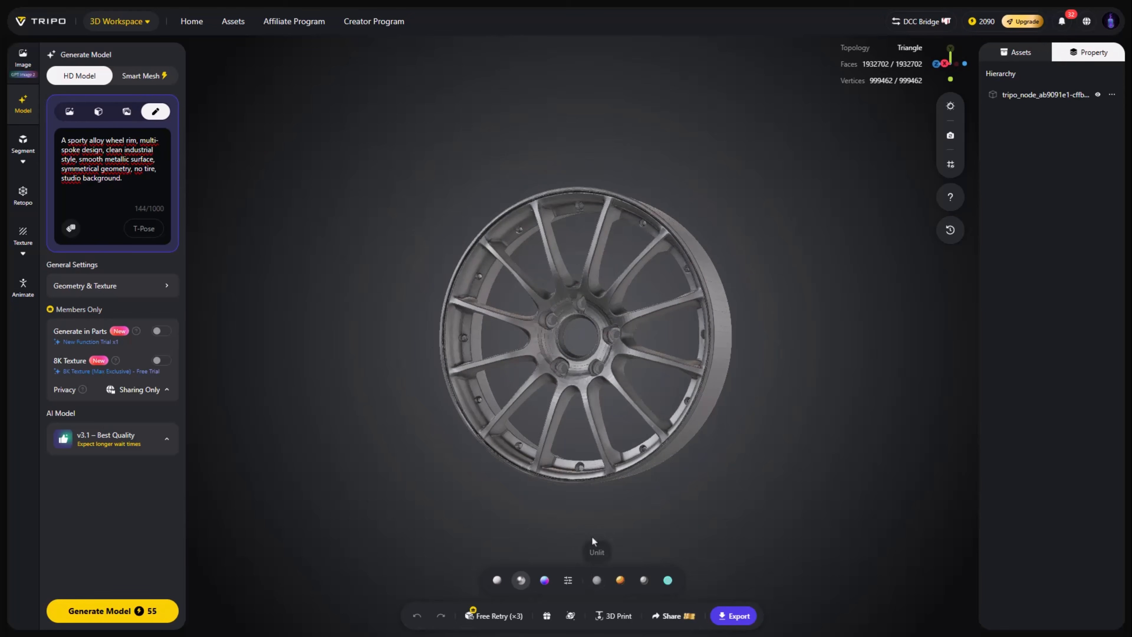
left_click(497, 579)
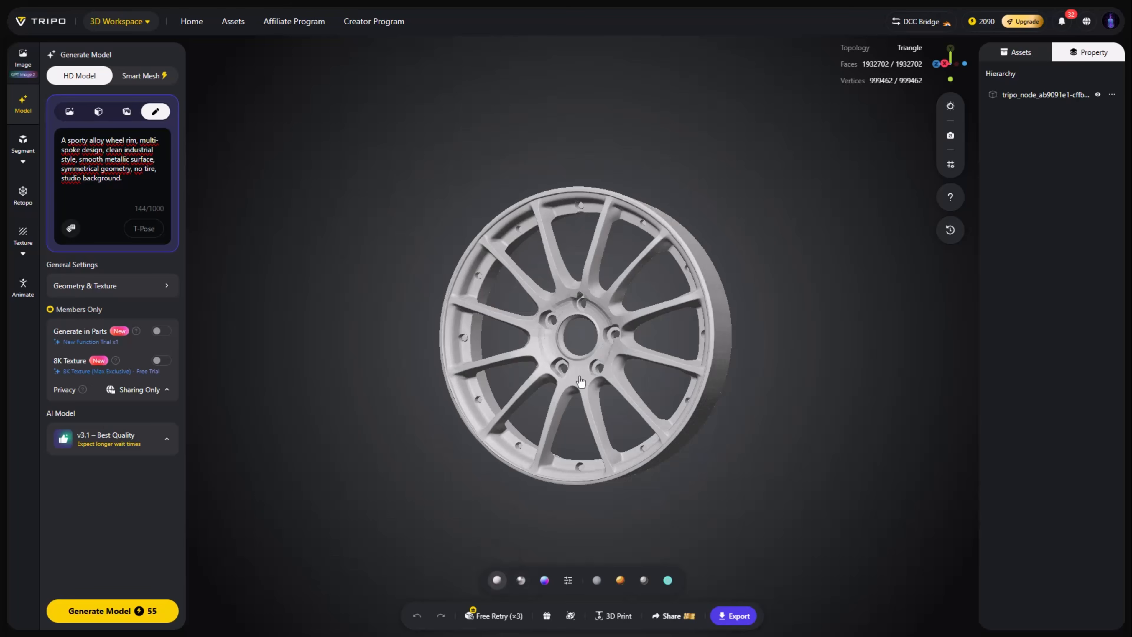
left_click(520, 581)
left_click_drag(590, 402, 609, 430)
scroll(568, 278, "down", 3)
scroll(526, 177, "up", 10)
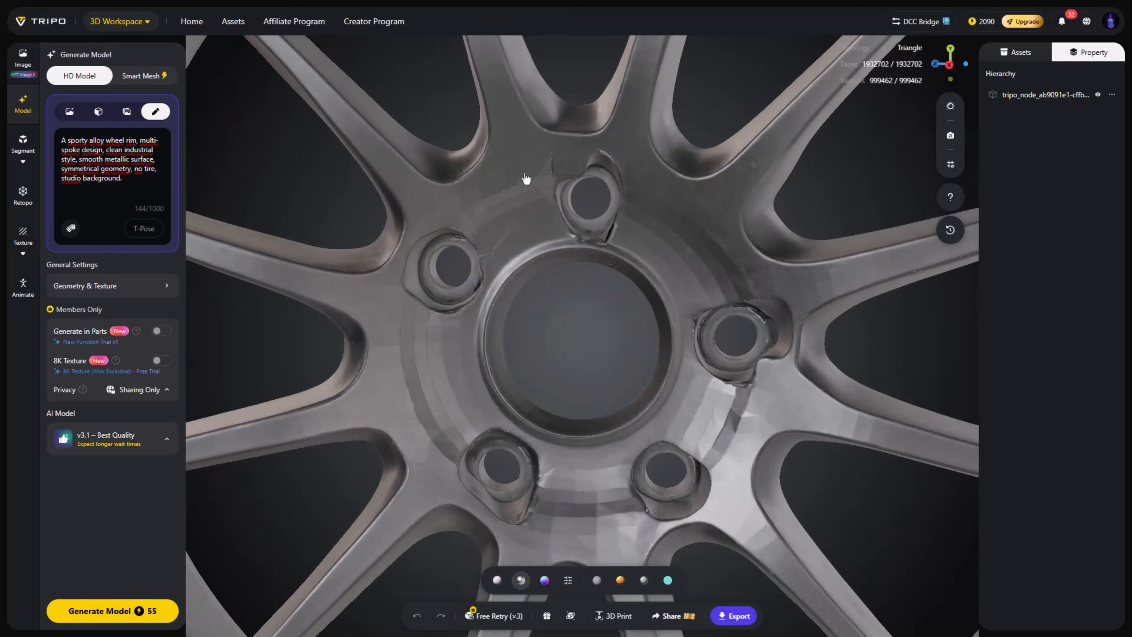
scroll(548, 204, "down", 8)
scroll(528, 212, "up", 8)
left_click_drag(528, 212, 513, 147)
scroll(642, 309, "down", 5)
left_click_drag(643, 309, 344, 289)
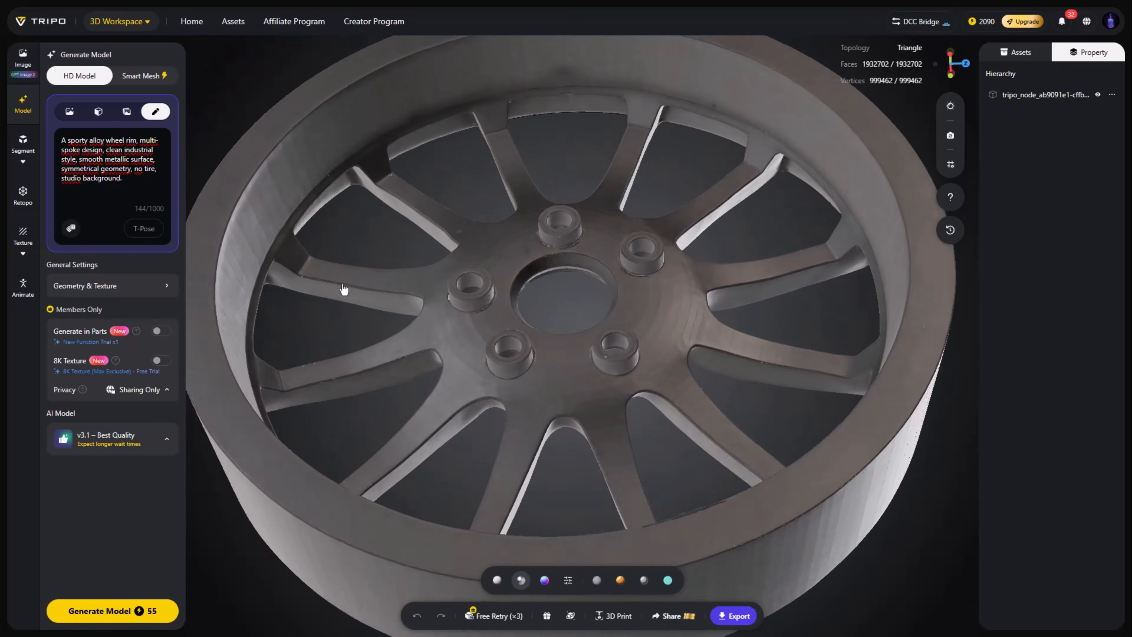
- Examine the HD wheel rim's surface quality on the back side and front face, around the hub bore, lug holes and spoke roots
scroll(551, 300, "down", 5)
scroll(552, 299, "up", 3)
left_click_drag(558, 294, 462, 253)
left_click_drag(562, 180, 446, 307)
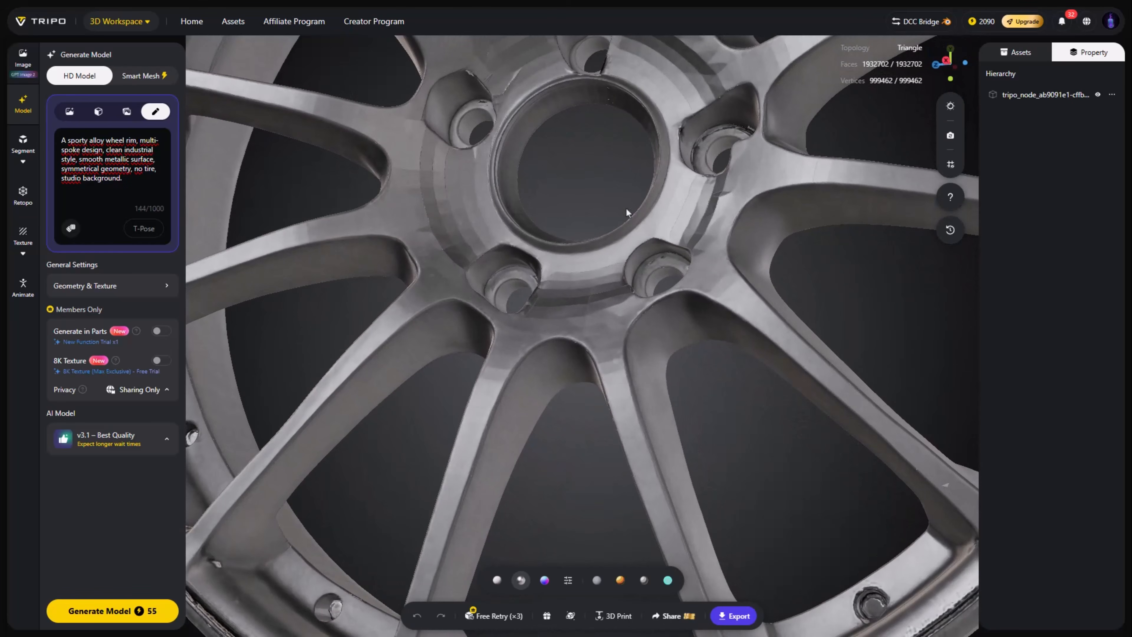
left_click_drag(627, 212, 668, 272)
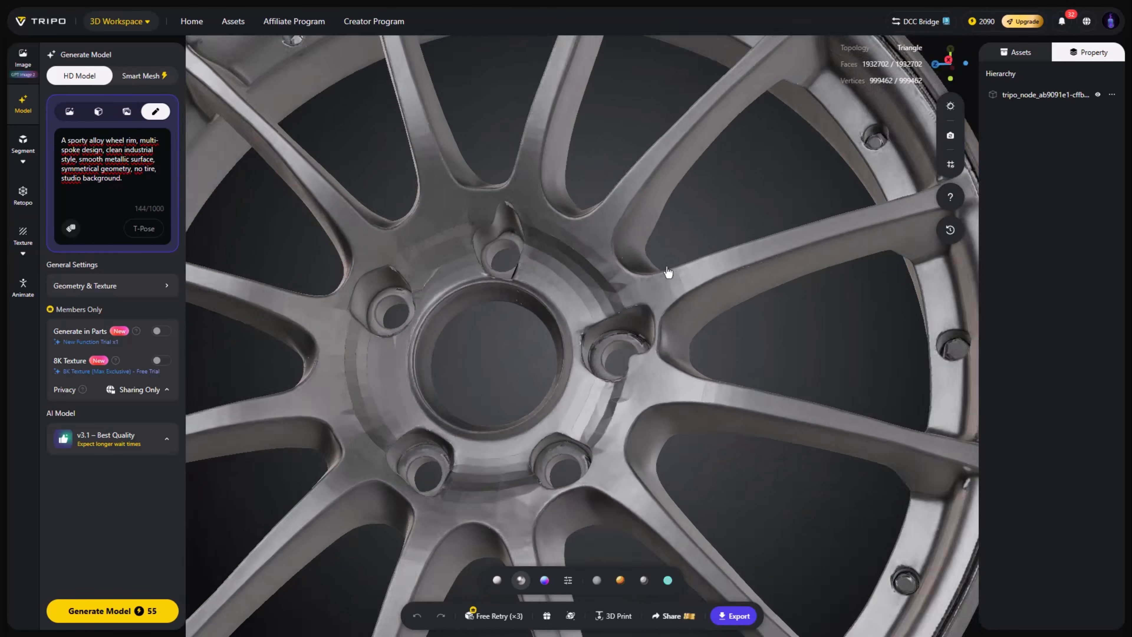
scroll(677, 263, "down", 10)
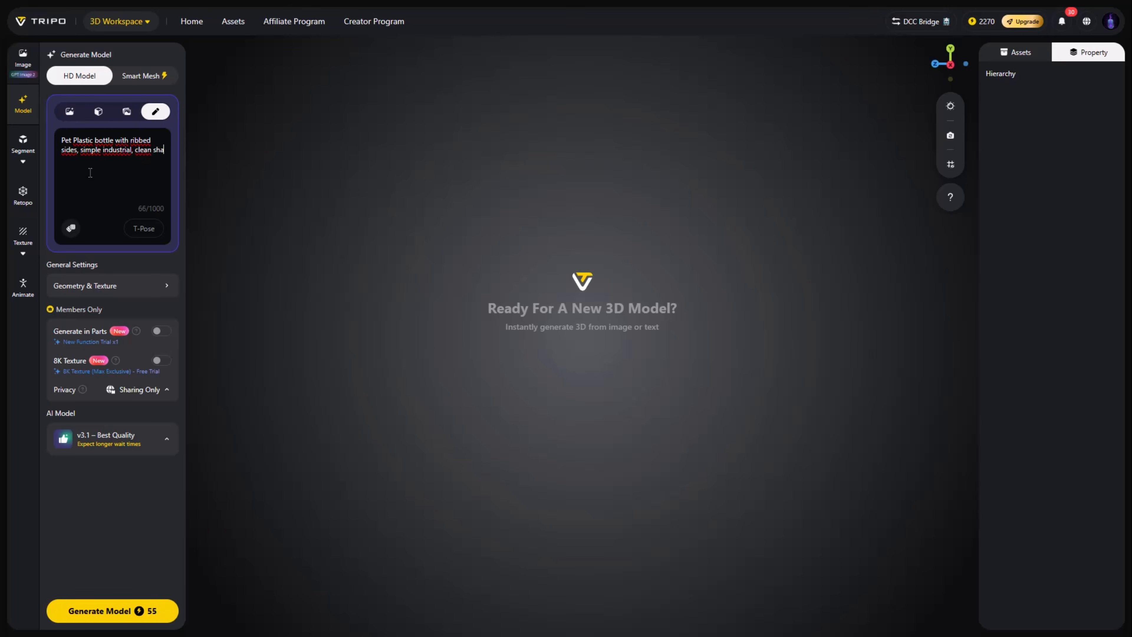
- Generate an HD model from the prompt "Pet Plastic bottle with ribbed sides, simple industrial, clean shape" using the v3.1 – Best Quality AI model
type("pe")
left_click(156, 439)
left_click(110, 319)
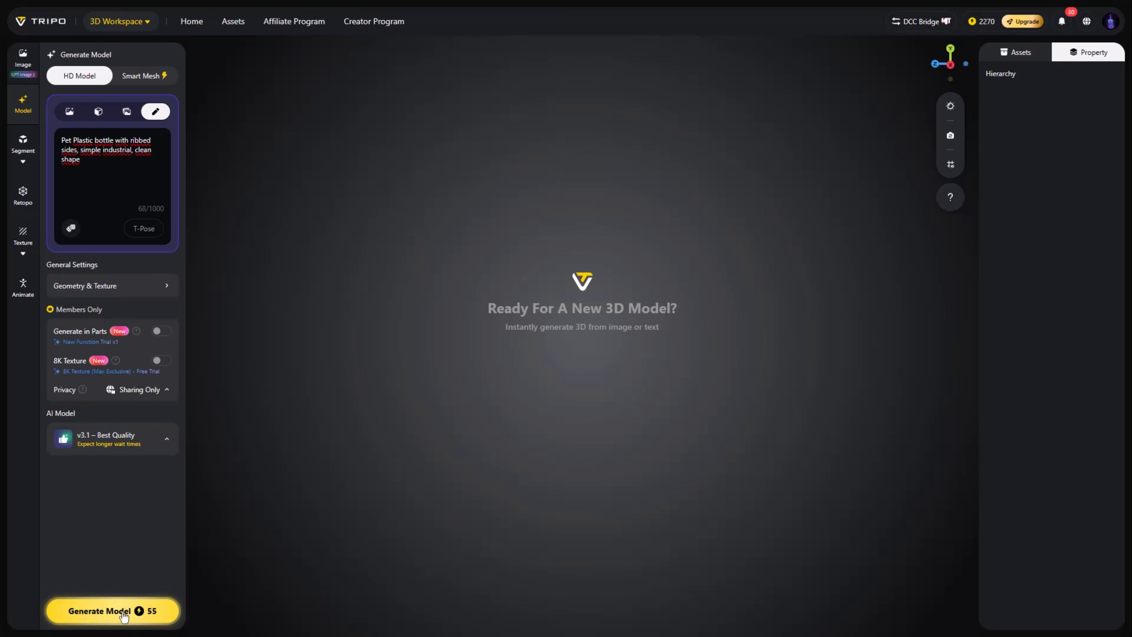
left_click(112, 611)
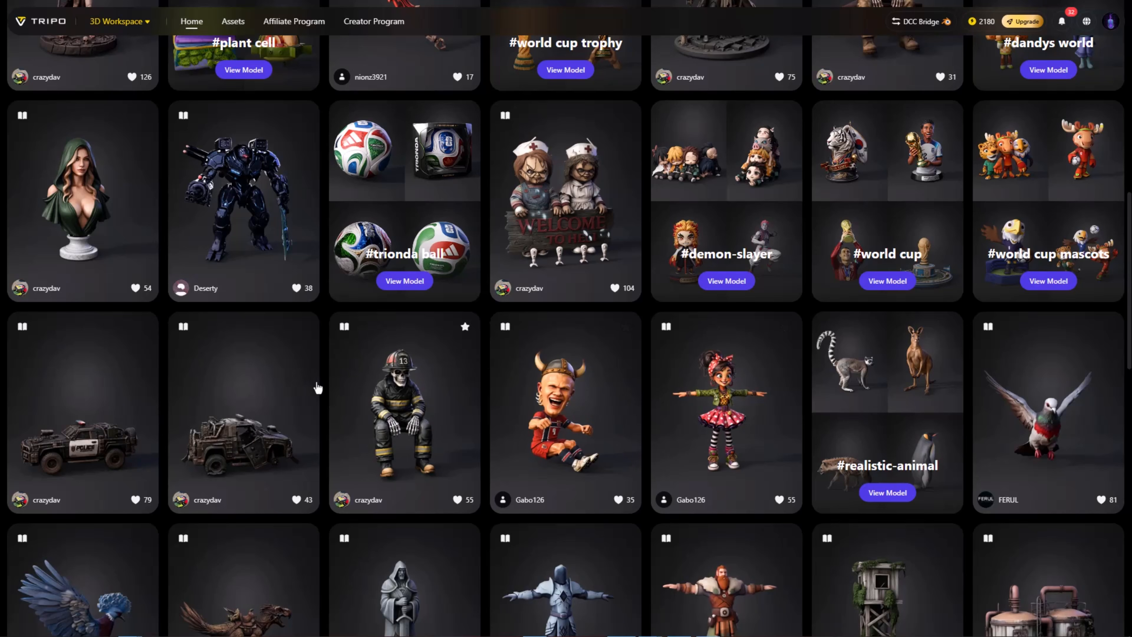
- Browse the community gallery of generated models, examining the range of characters, animals, vehicles and buildings
scroll(307, 388, "down", 2)
scroll(301, 390, "down", 4)
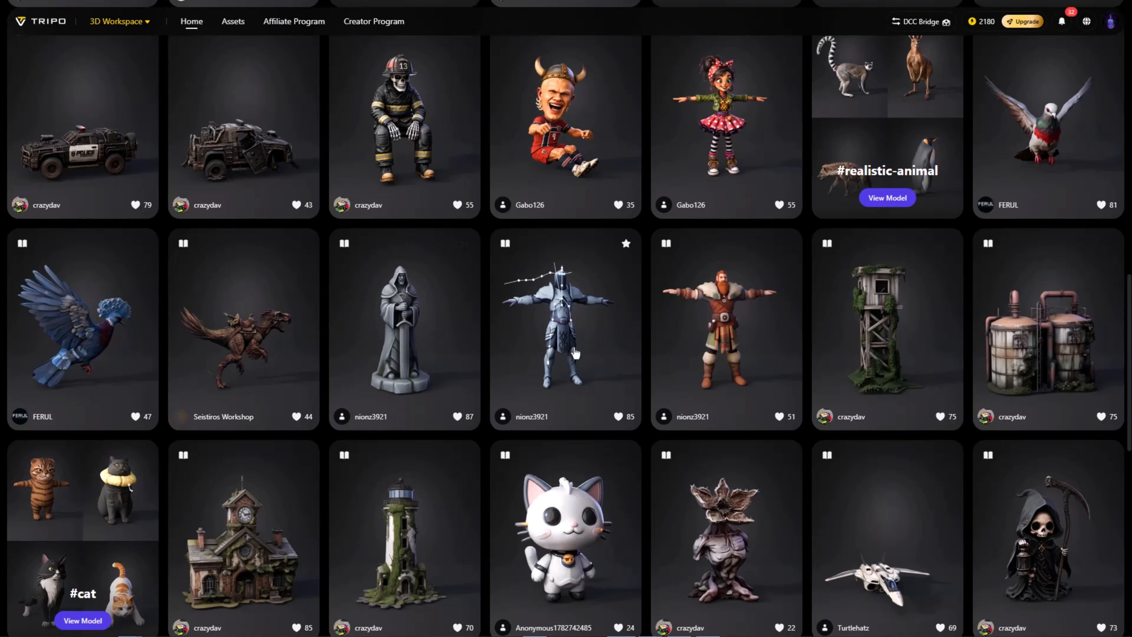
scroll(596, 353, "down", 4)
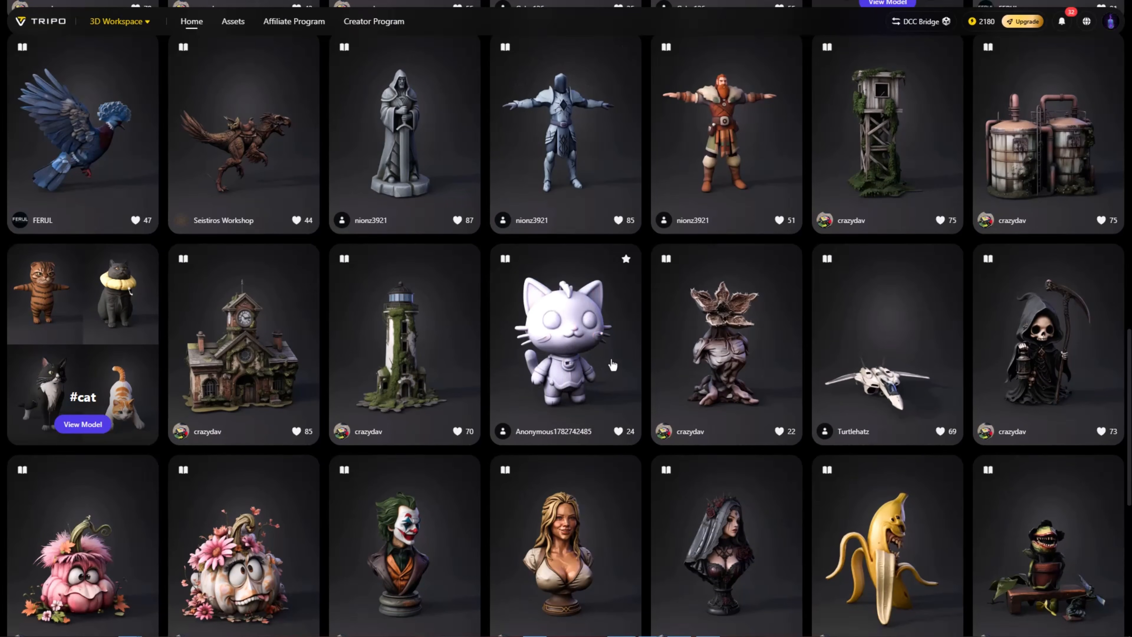
scroll(614, 371, "down", 4)
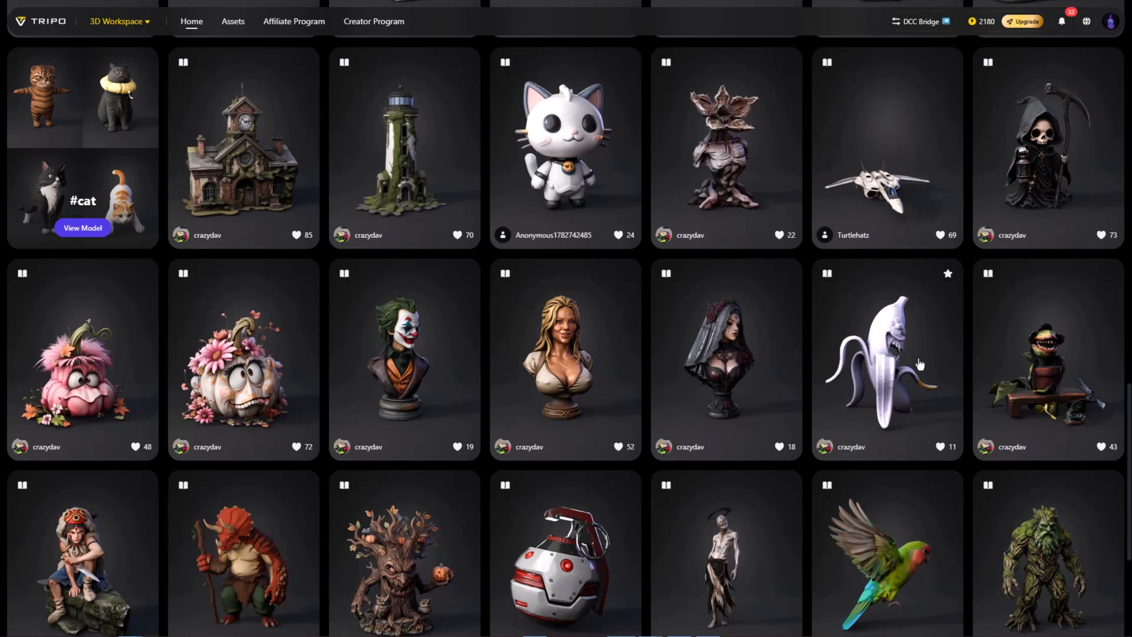
scroll(920, 364, "down", 4)
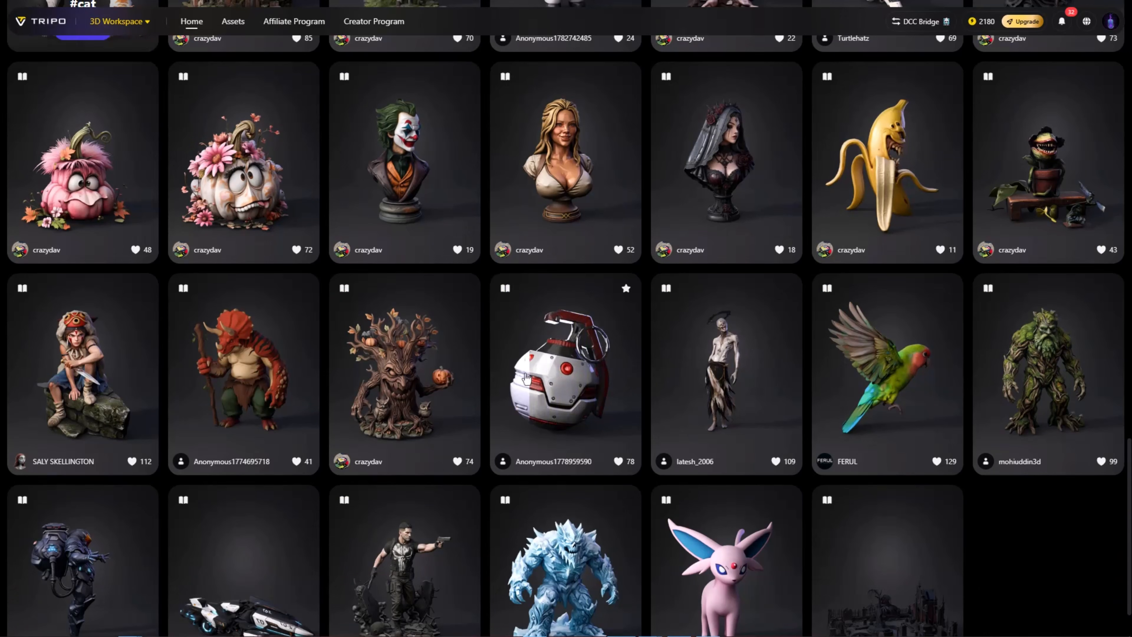
scroll(492, 382, "down", 2)
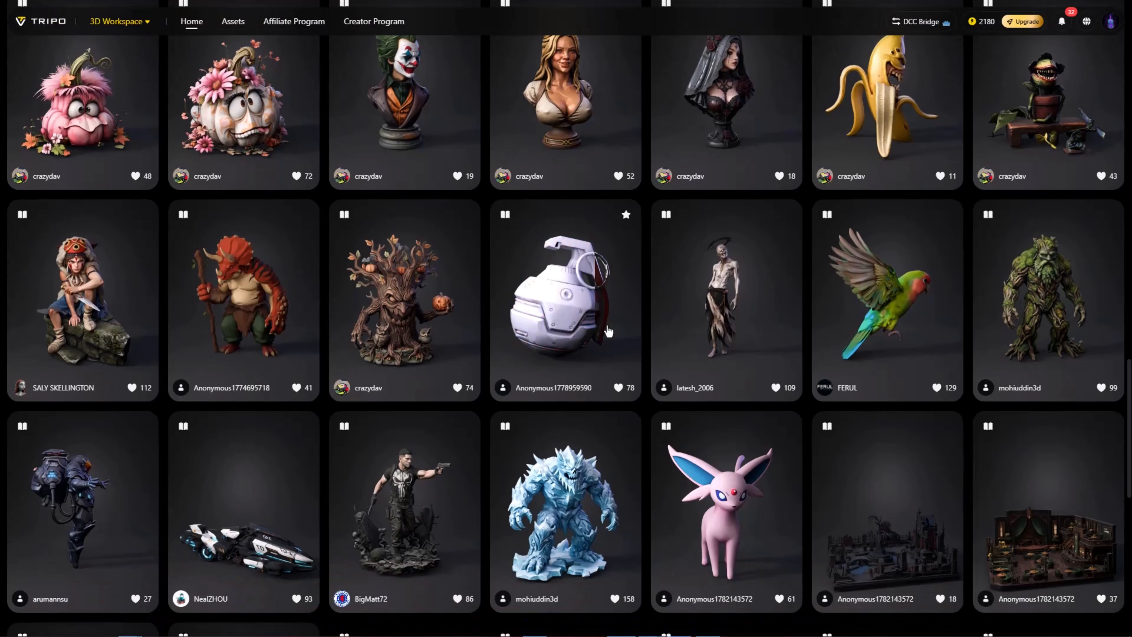
scroll(633, 337, "down", 6)
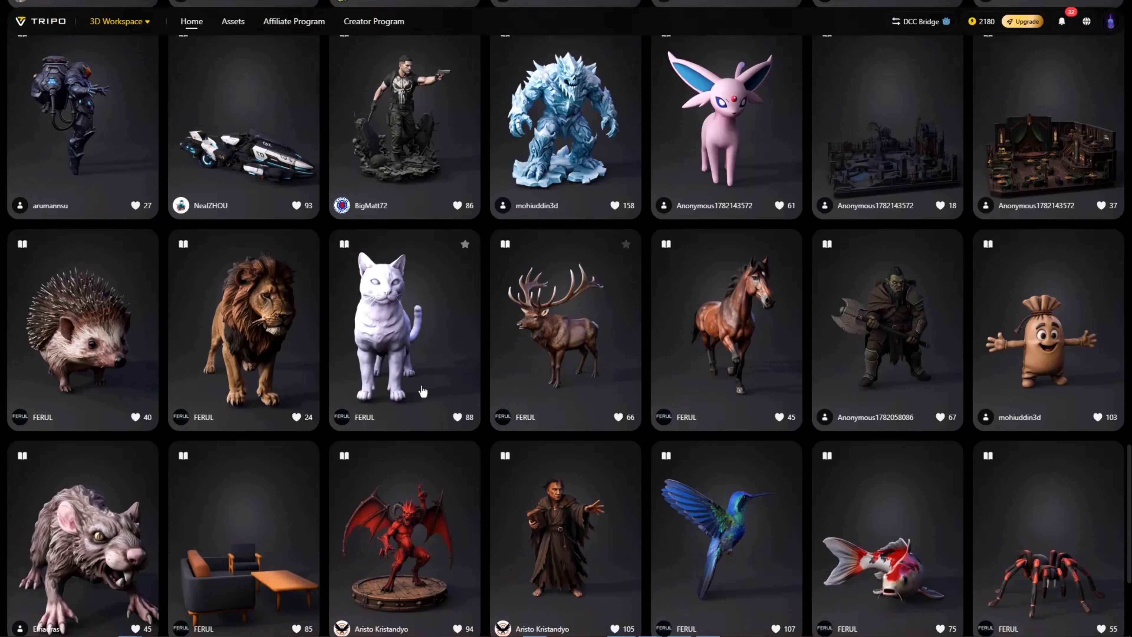
scroll(406, 401, "down", 3)
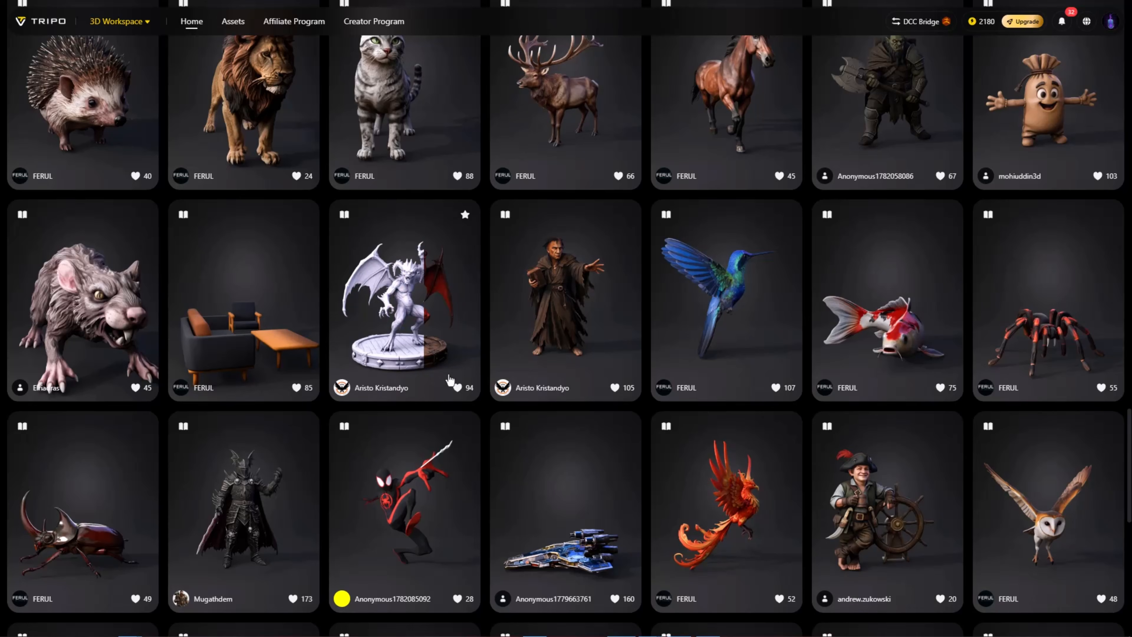
scroll(451, 379, "down", 4)
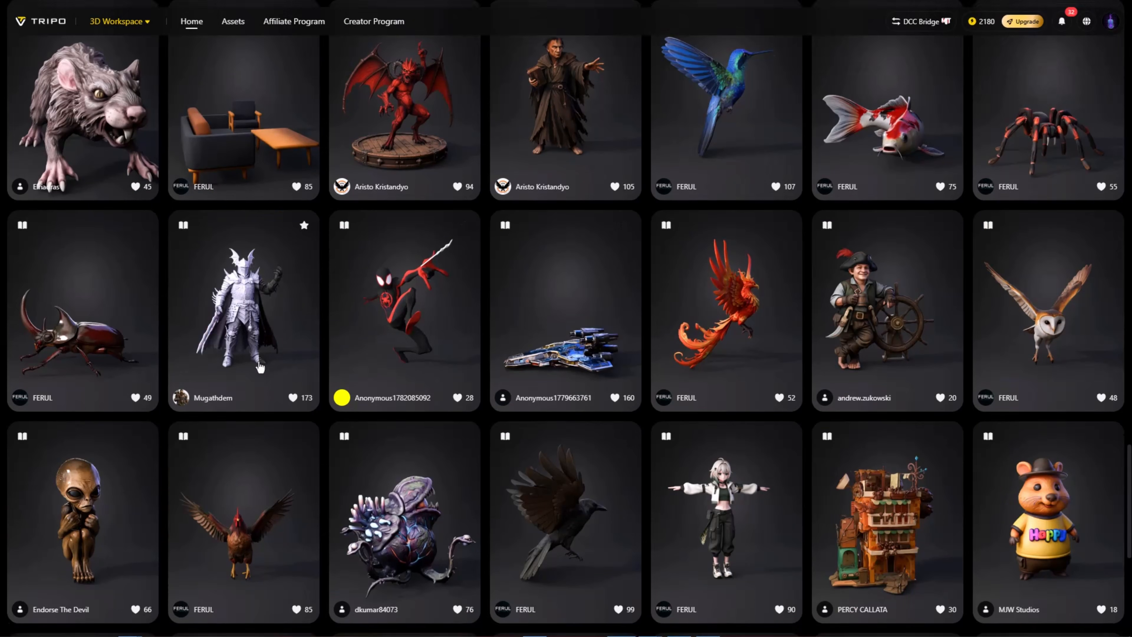
scroll(256, 330, "down", 4)
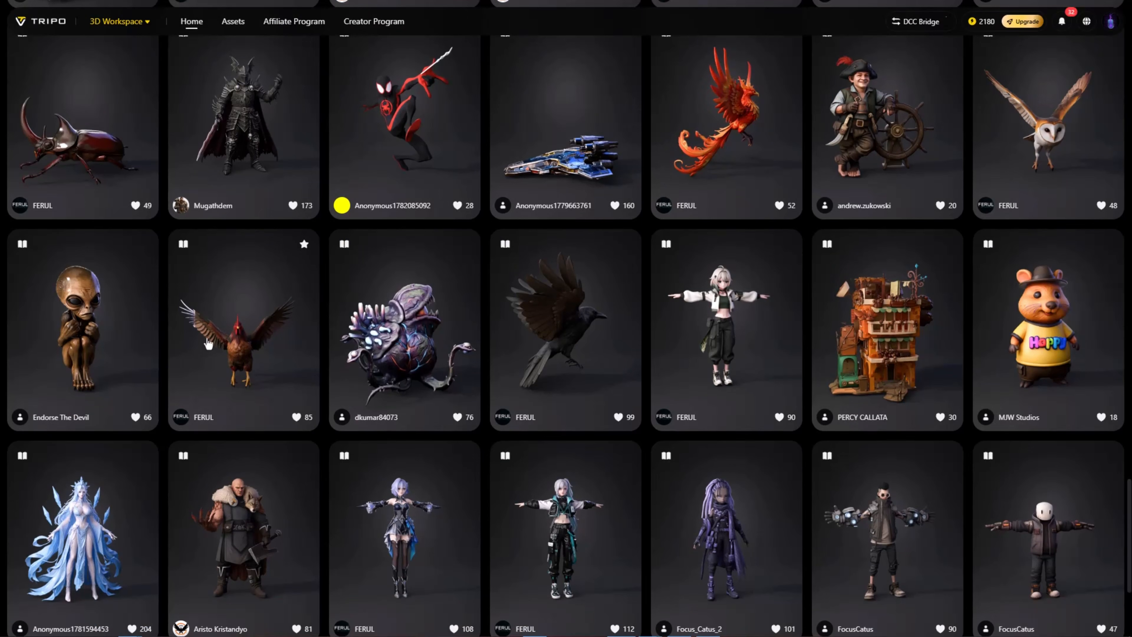